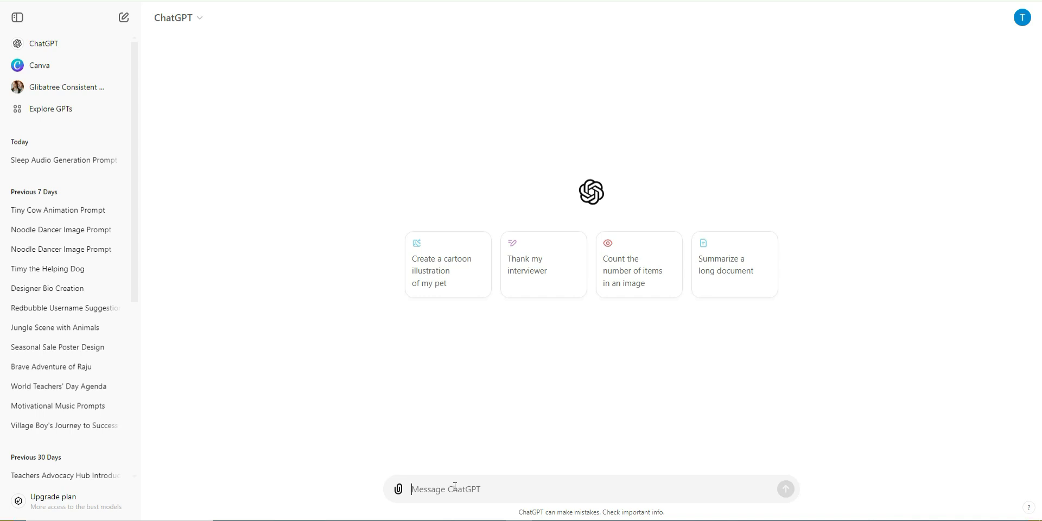
Ask ChatGPT "I need a prompt to generate grapes background. the background should be full of grapes", correcting the misspelled "background".
text(I need a prompt to gene)
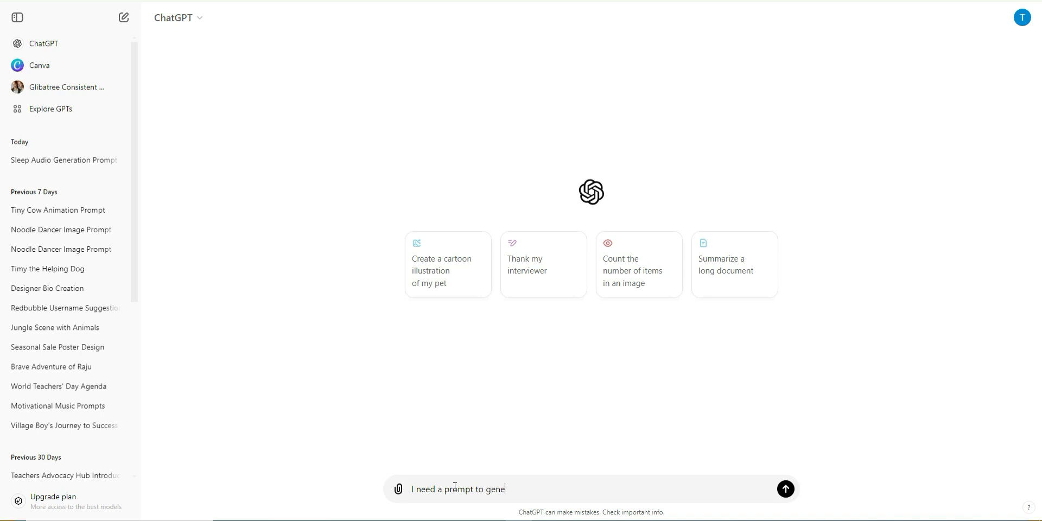
text(rate grapes)
text(background. th)
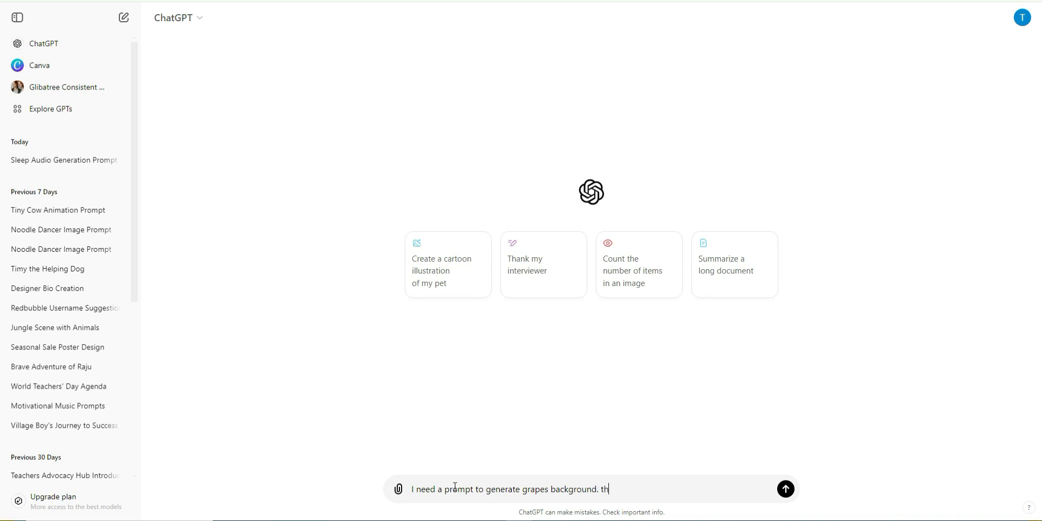
text(e backround should be)
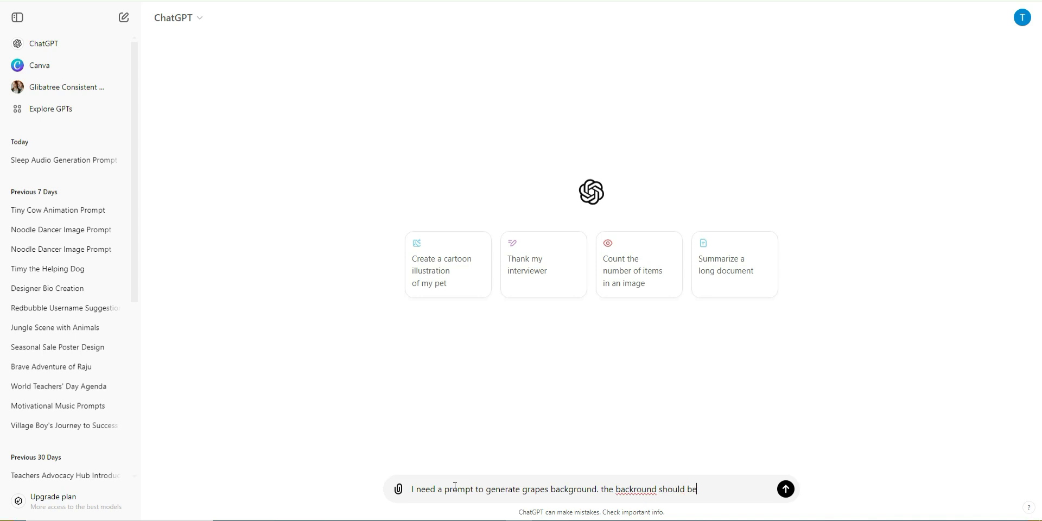
text( full of grapes)
right_click(645, 488)
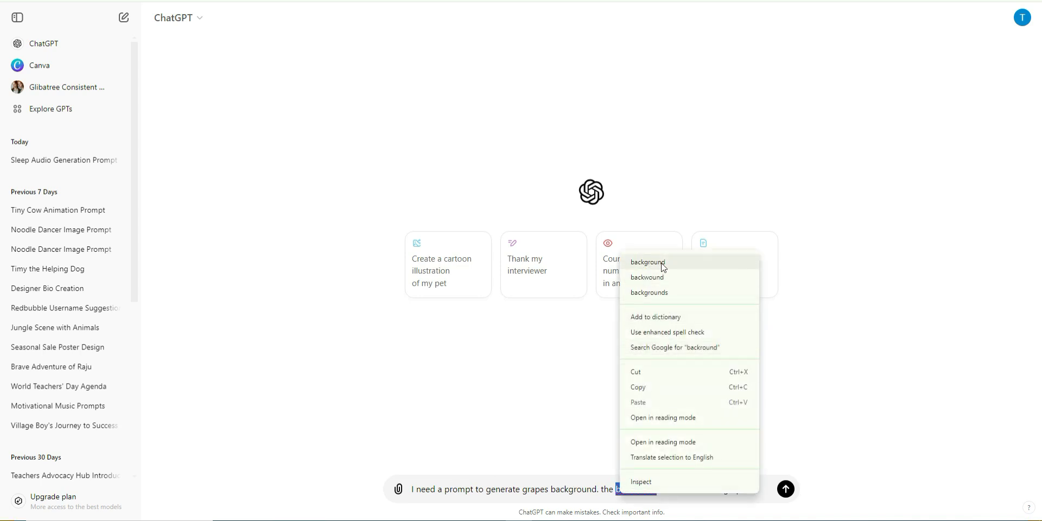
click(648, 262)
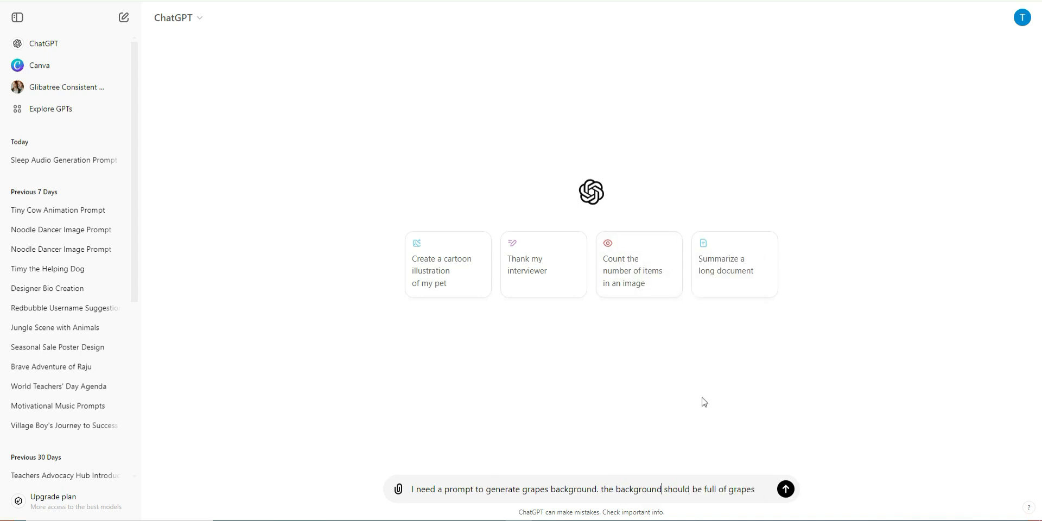
click(785, 488)
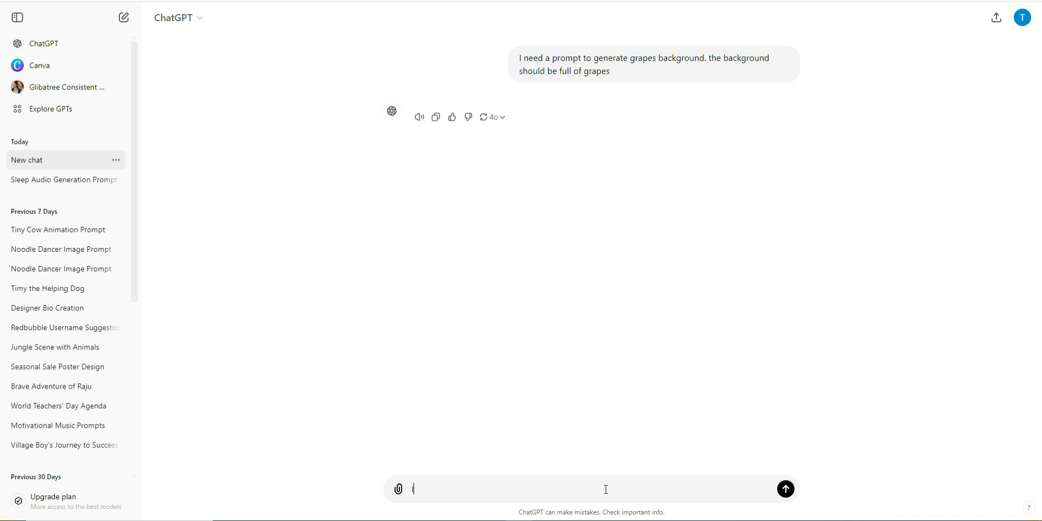
Send the follow-up message "I need the prompt only".
text(need the)
text( prompt io)
text(on)
text(ly)
key(Return)
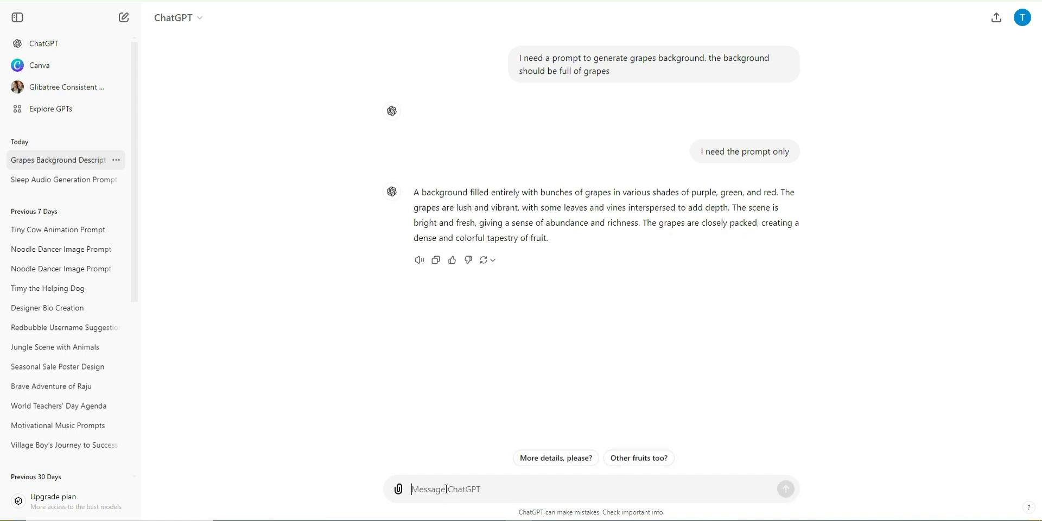
Draft the message "I need another prompt to generate" without sending it, and copy ChatGPT's grapes background prompt.
text(I need ano)
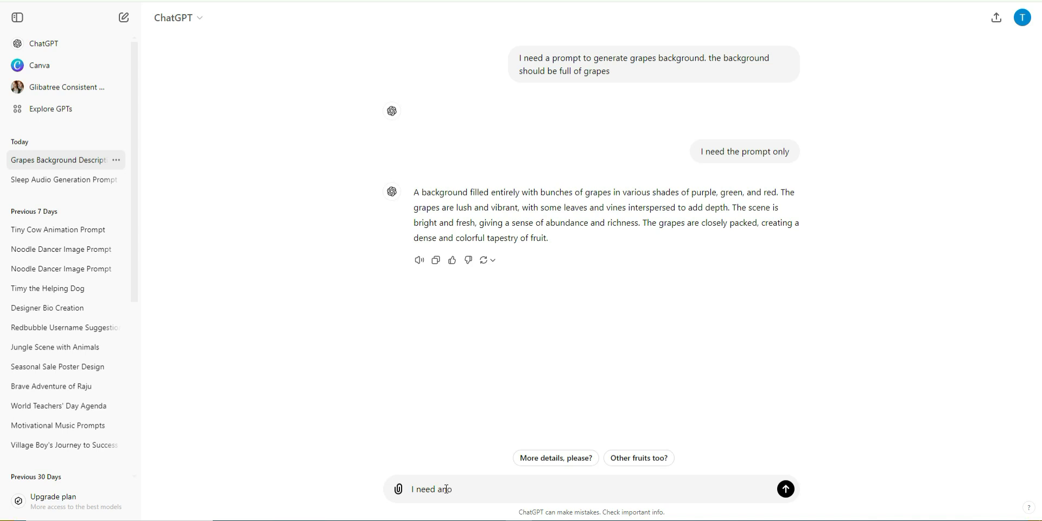
text(ther prompt to generate)
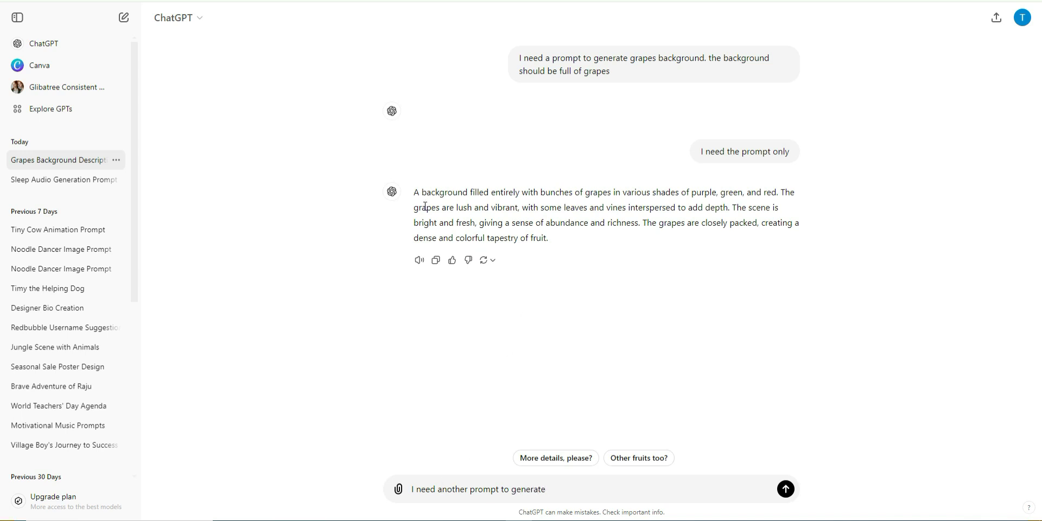
drag(416, 193, 552, 236)
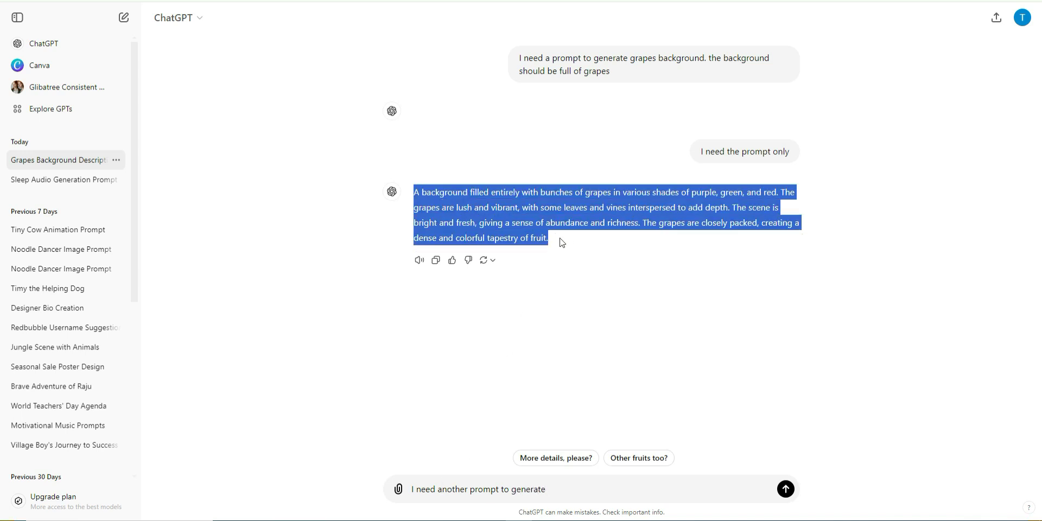
click(435, 261)
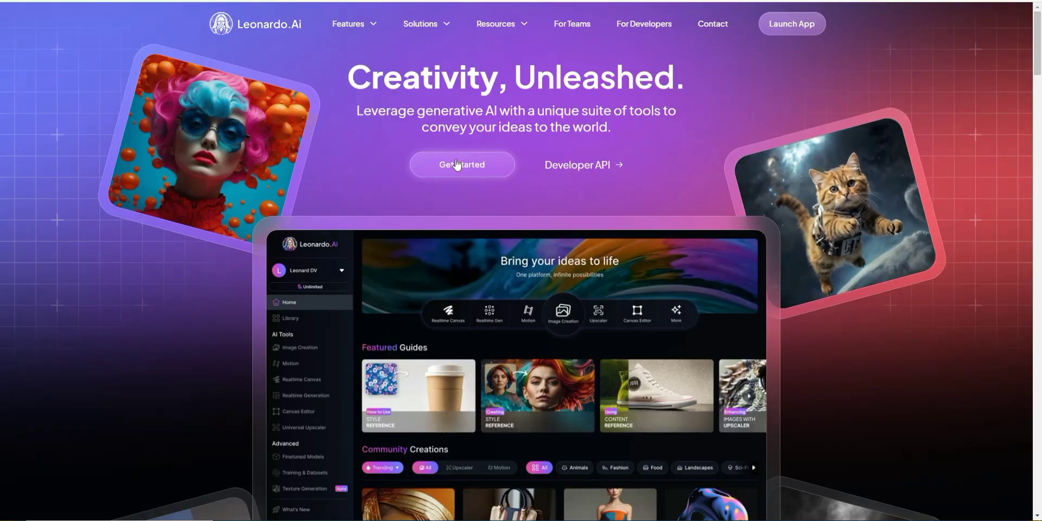
Switch to Leonardo.Ai, enter the app and open its Image Creation tool.
click(458, 163)
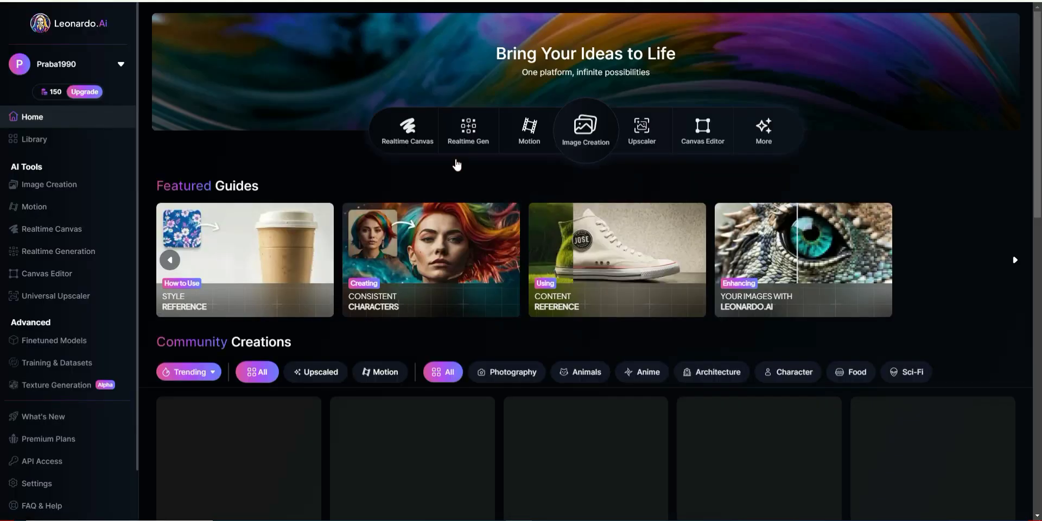
click(93, 252)
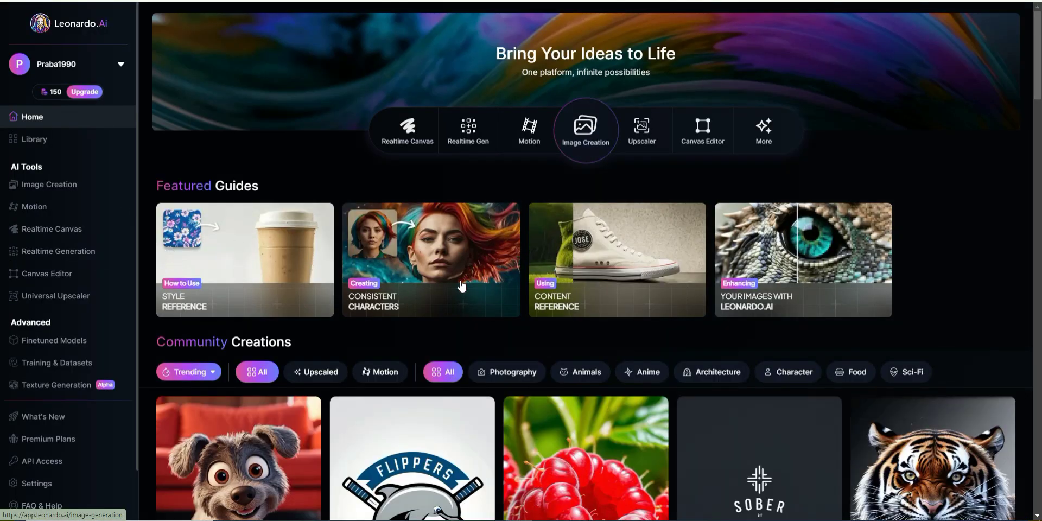
click(381, 291)
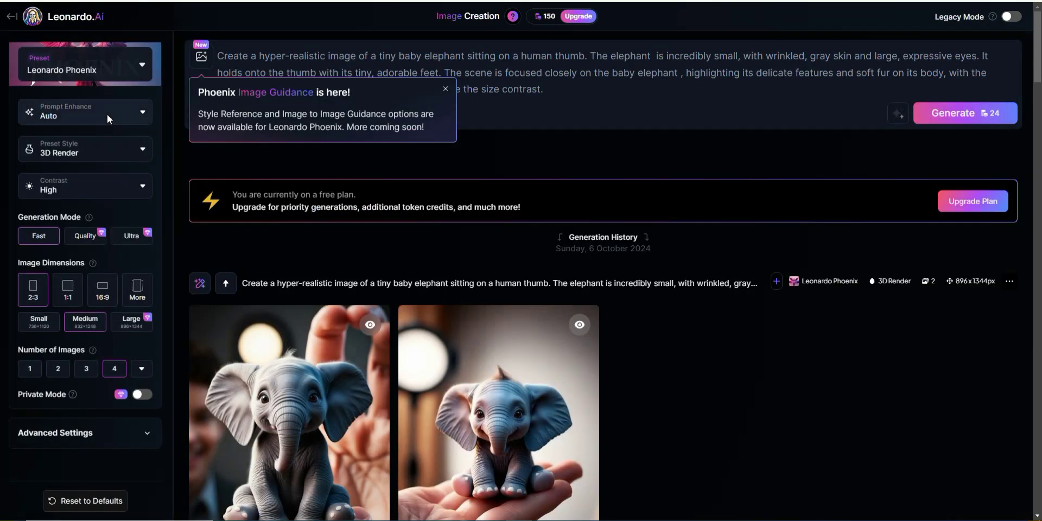
Replace the baby elephant prompt with the copied grapes background prompt and generate the images.
click(449, 91)
key(ctrl+a)
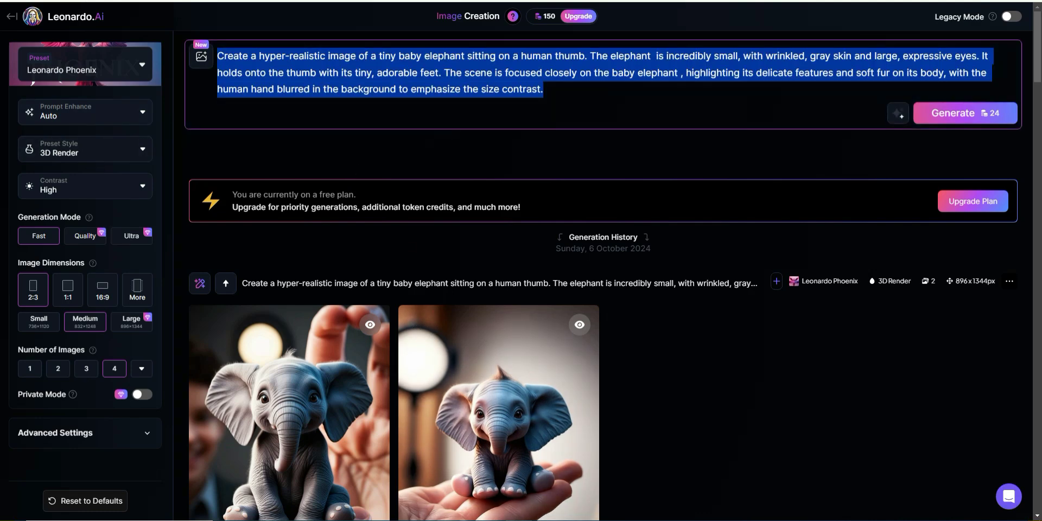
key(BackSpace)
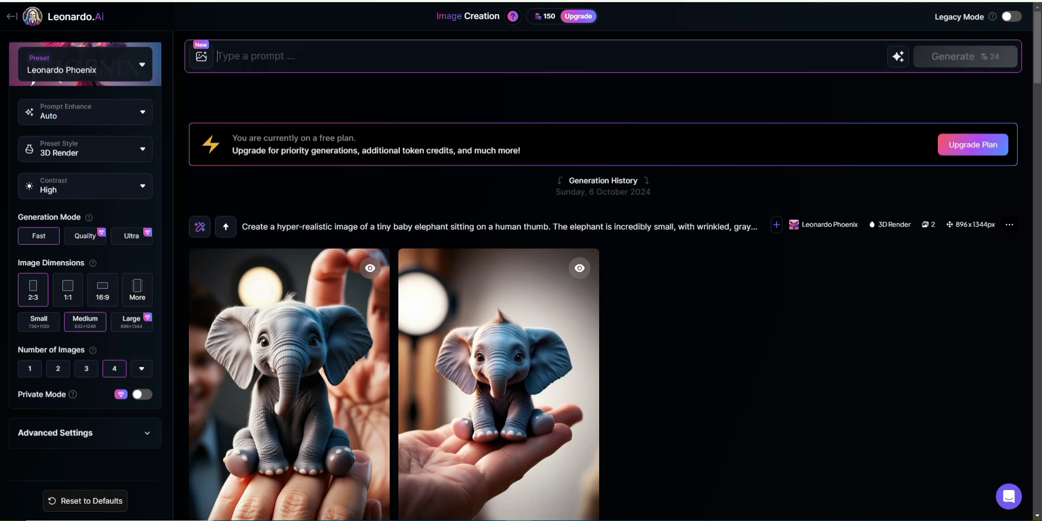
key(ctrl+v)
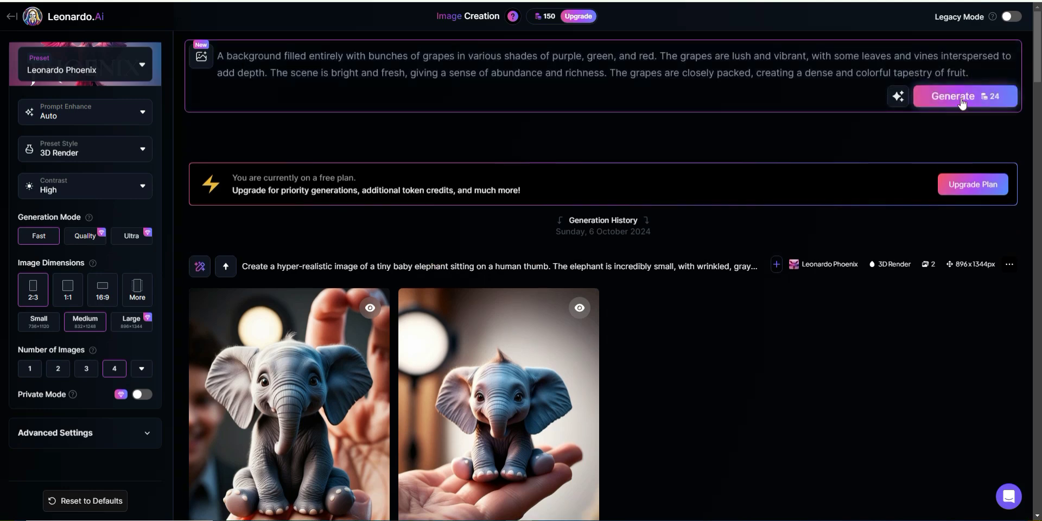
click(962, 102)
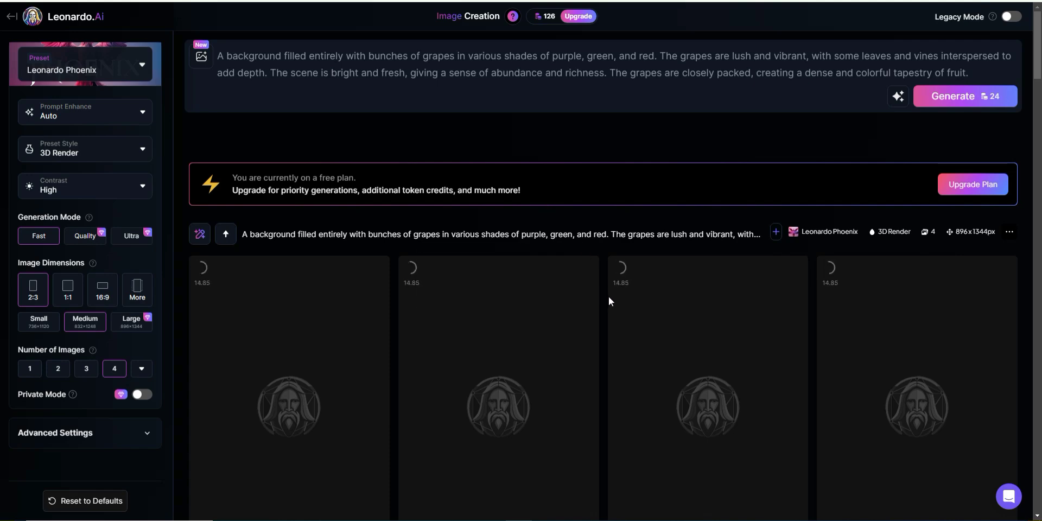
Examine the generation history and the newly generated grape background images.
scroll(609, 301, down, 3)
scroll(609, 301, up, 3)
scroll(608, 301, down, 3)
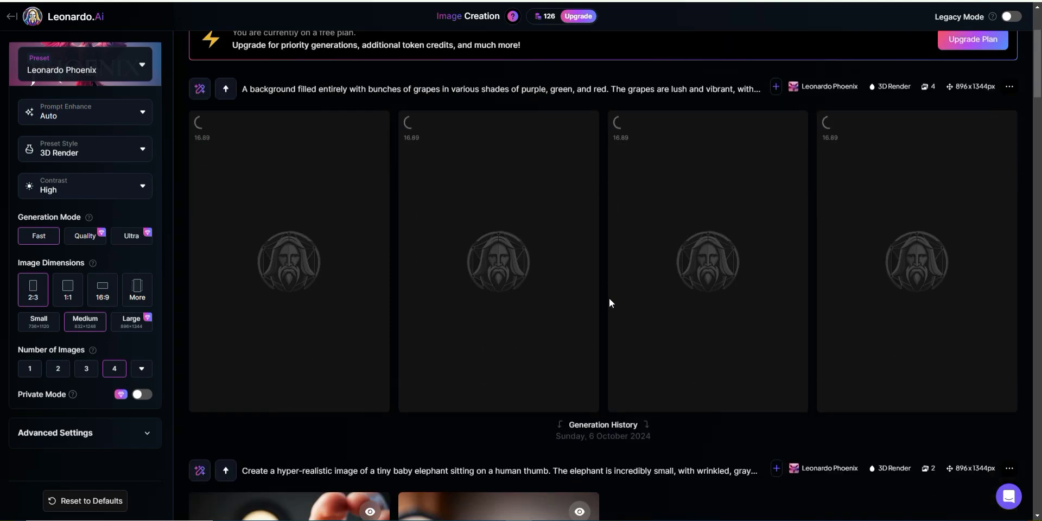
scroll(610, 302, down, 8)
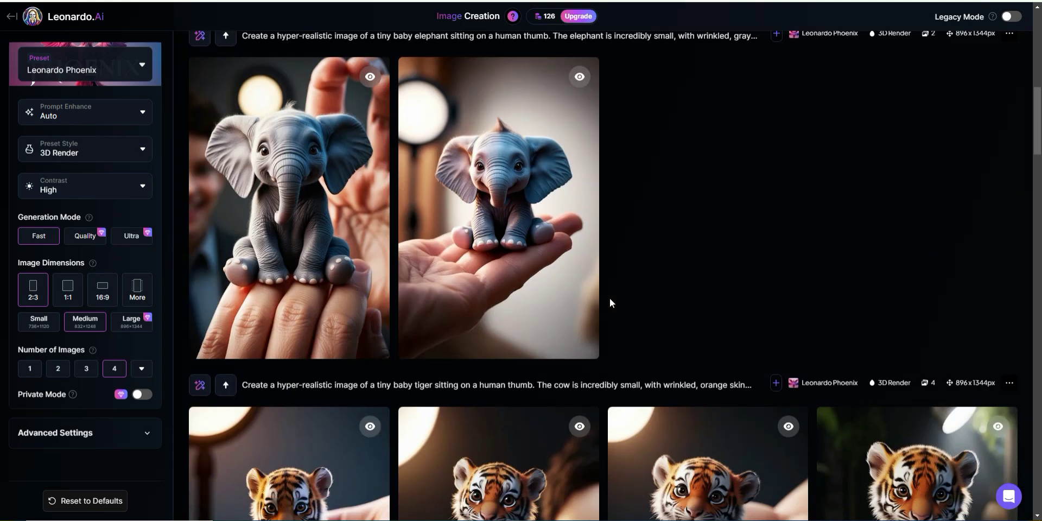
scroll(610, 299, up, 10)
scroll(610, 299, down, 3)
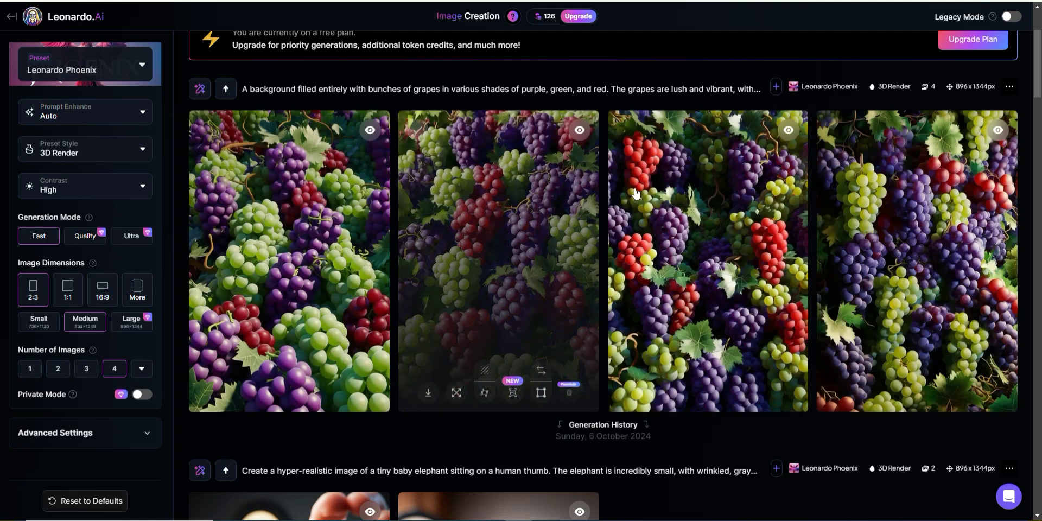
mouse_move(693, 363)
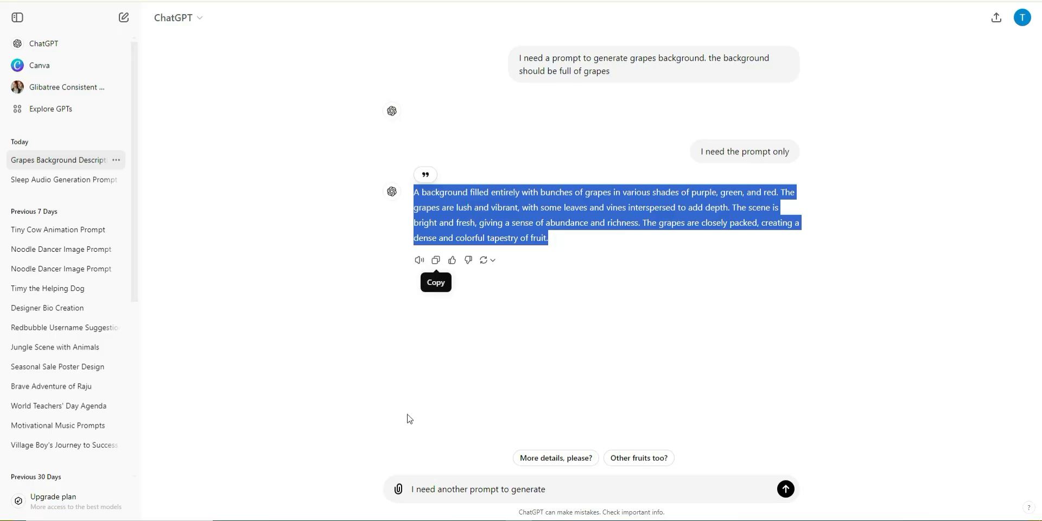
Switch back to ChatGPT and clear the unsent draft message.
click(425, 506)
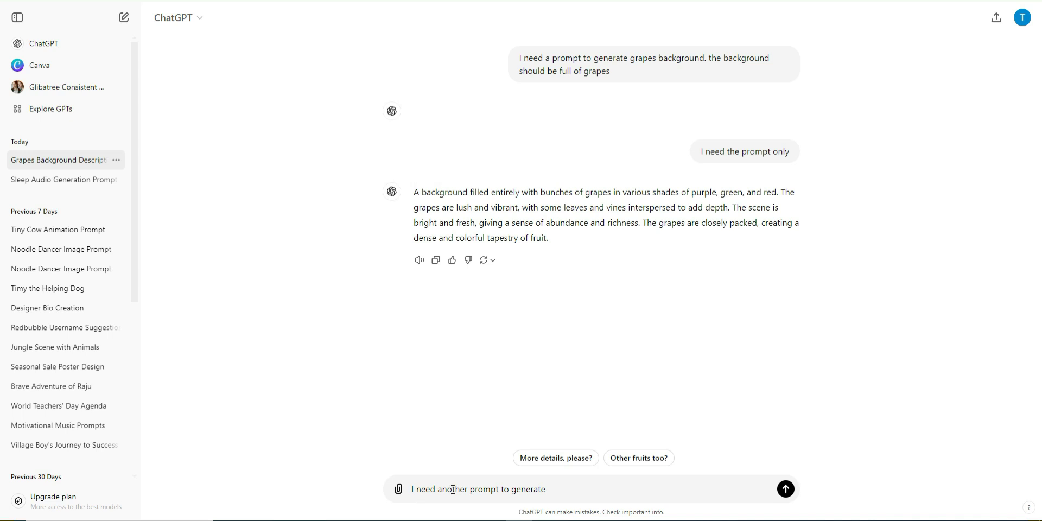
drag(582, 491, 392, 492)
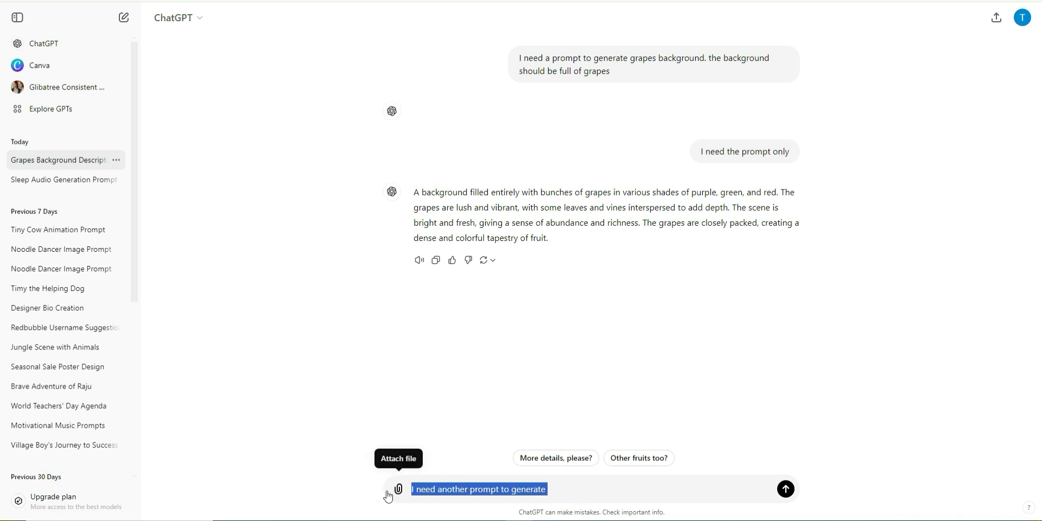
key(BackSpace)
text(it sh)
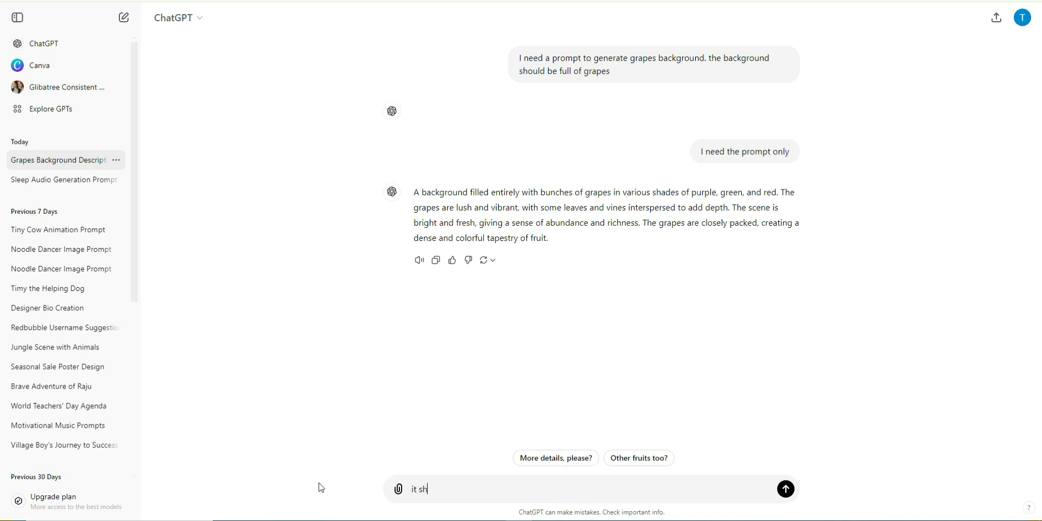
text(ou)
key(BackSpace)
key(BackSpace)
key(BackSpace)
key(BackSpace)
key(BackSpace)
key(BackSpace)
key(BackSpace)
Send the message "should be purple in color. purple color only".
text(should be purple in color)
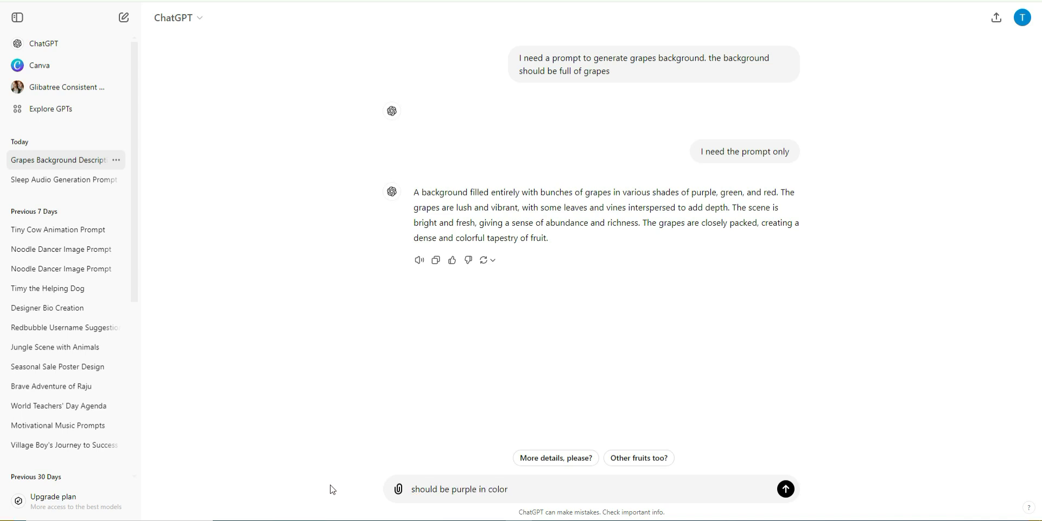
text(. purpole)
text(le color)
text(r)
text( only)
click(785, 489)
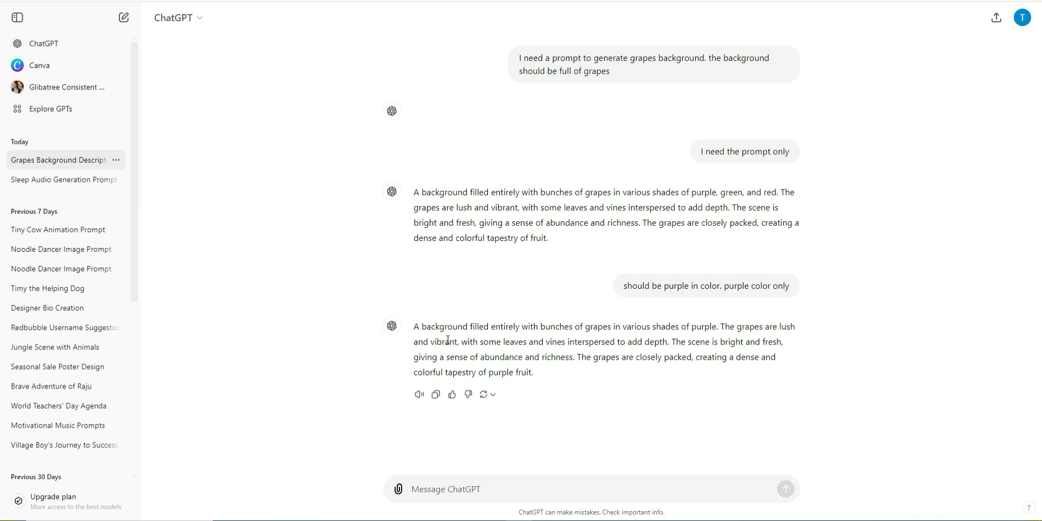
Copy ChatGPT's purple-only grapes prompt, replace the existing prompt in Leonardo.Ai with it and generate the images.
click(435, 395)
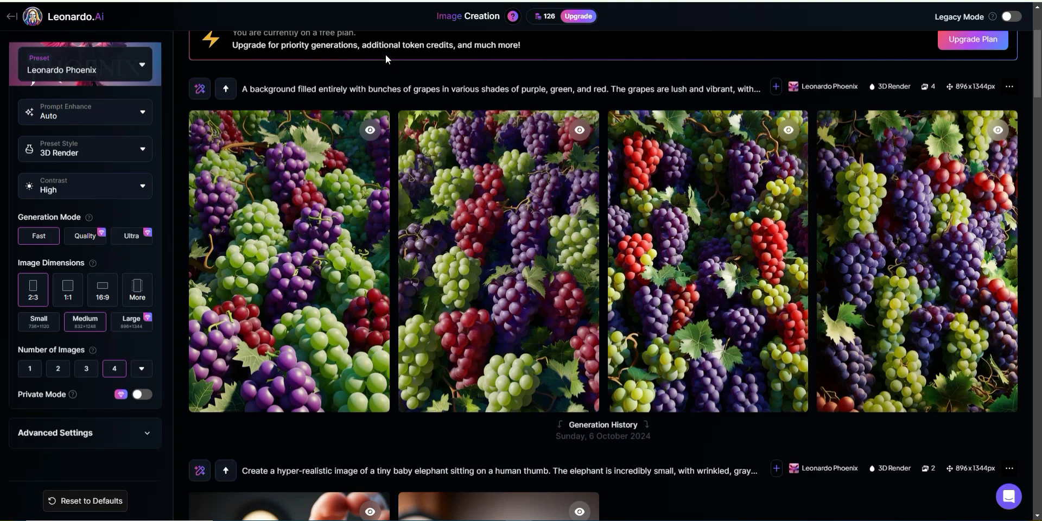
scroll(385, 54, up, 3)
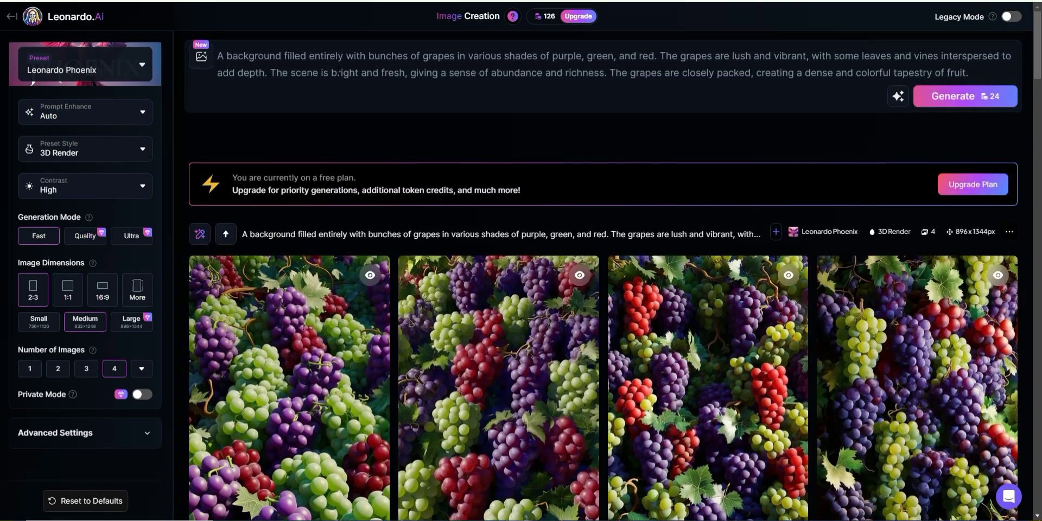
drag(478, 73, 212, 64)
key(BackSpace)
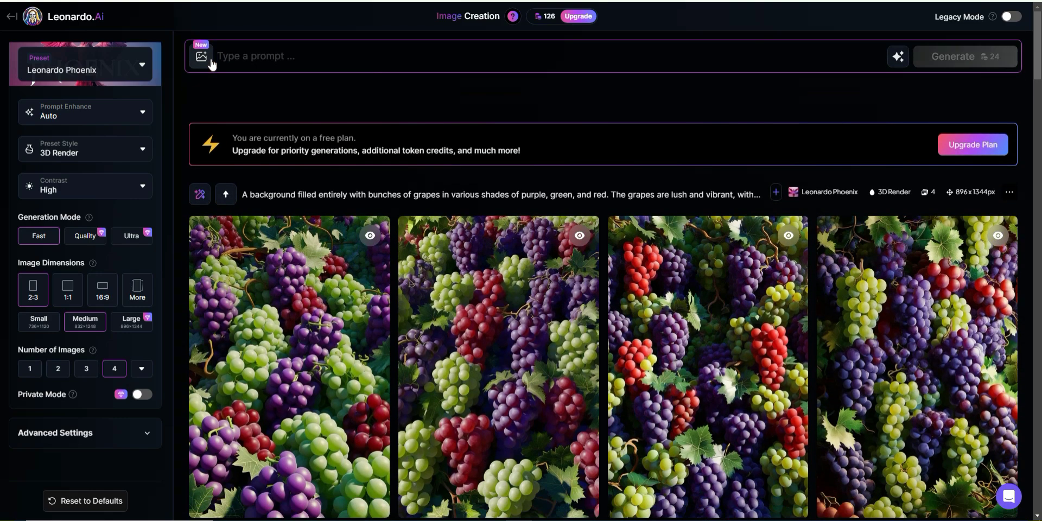
key(ctrl+v)
click(961, 102)
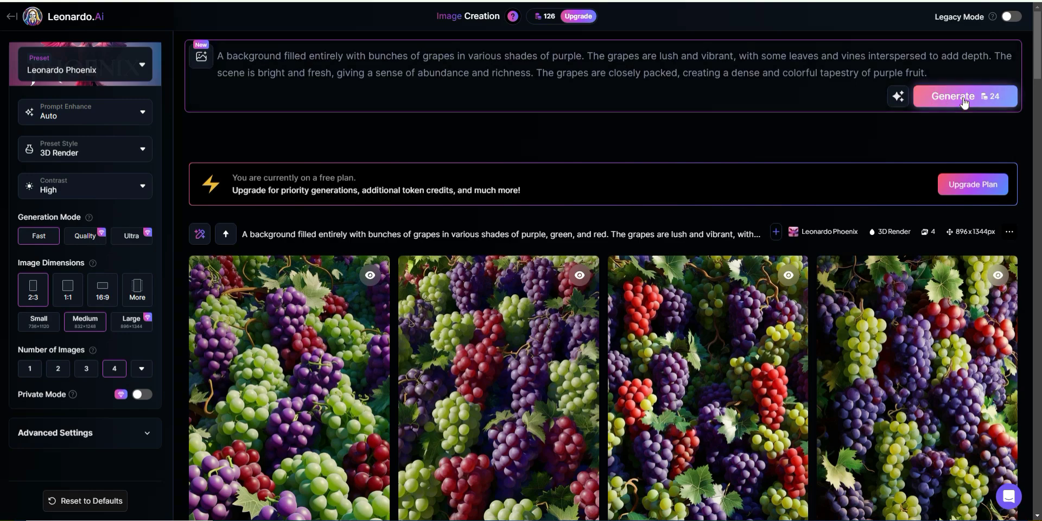
scroll(669, 177, down, 8)
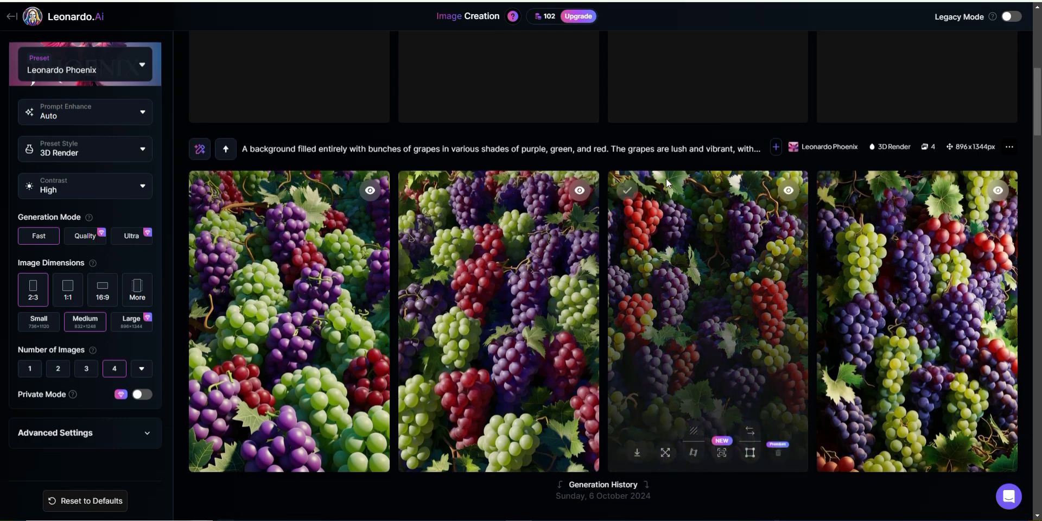
mouse_move(443, 191)
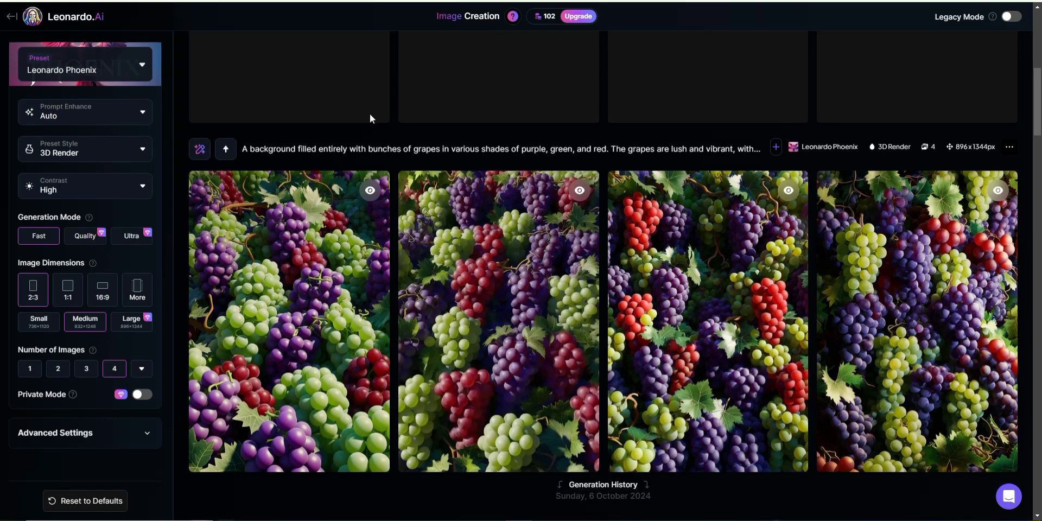
scroll(715, 122, up, 8)
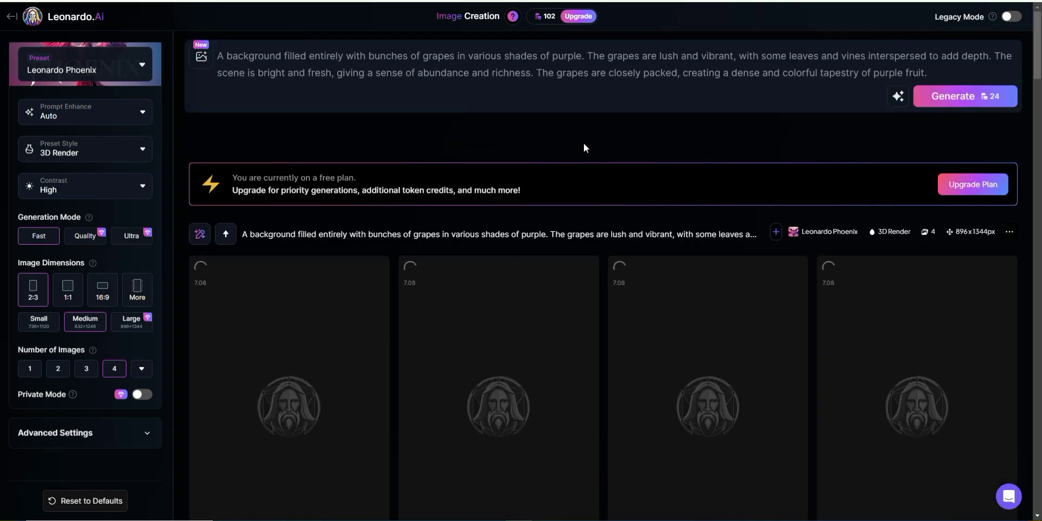
scroll(546, 180, down, 8)
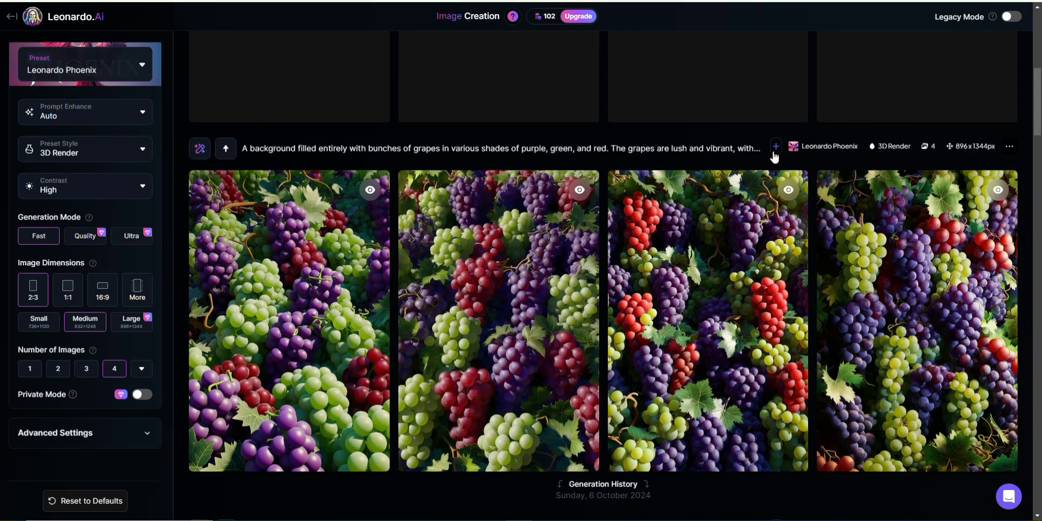
scroll(757, 142, up, 7)
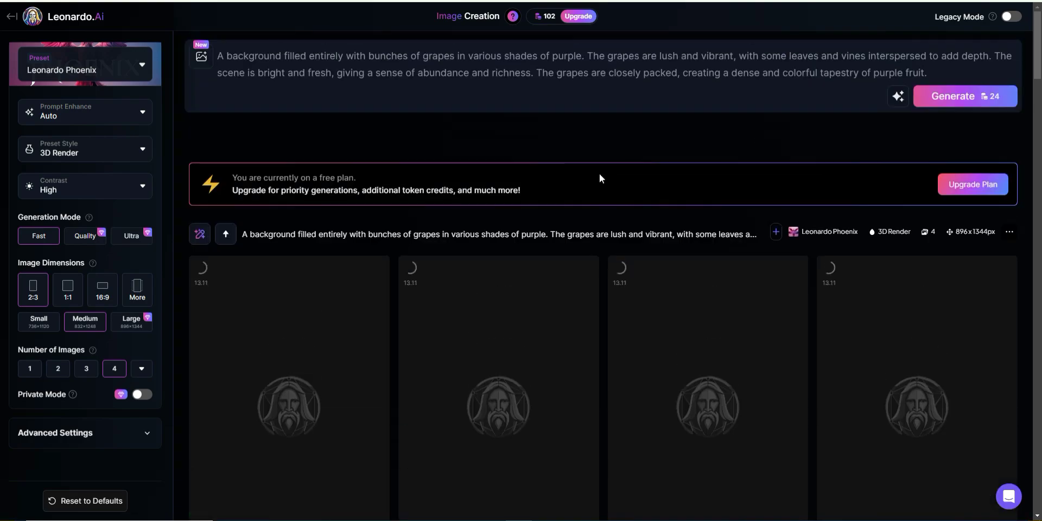
scroll(599, 175, down, 4)
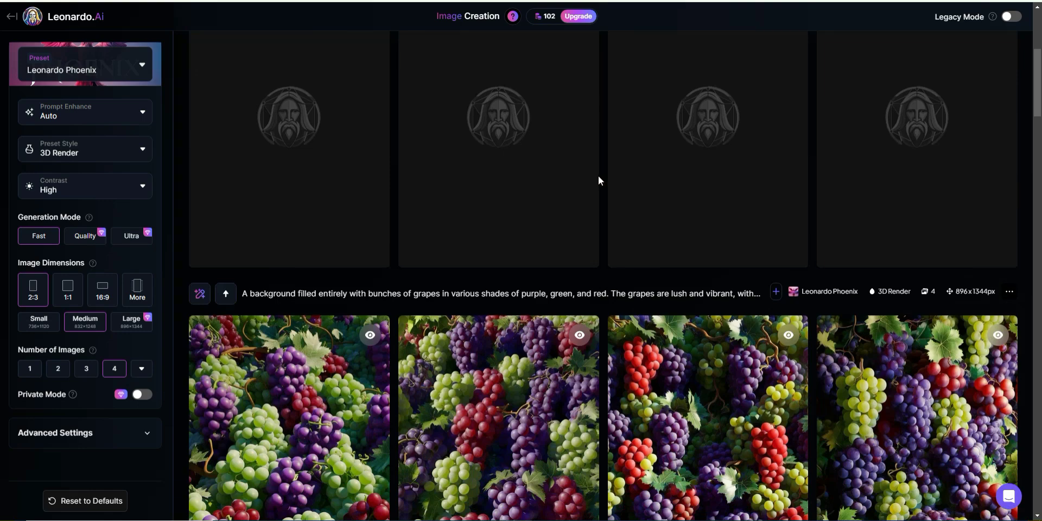
scroll(598, 175, up, 4)
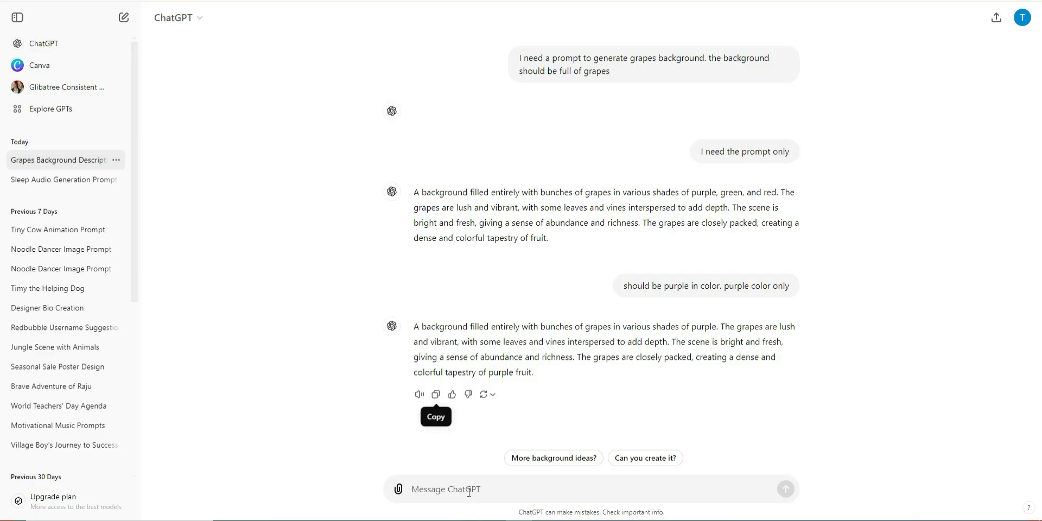
Switch to ChatGPT and send the message "re write the same prompts but remove the word grapes and insert puppy".
click(468, 492)
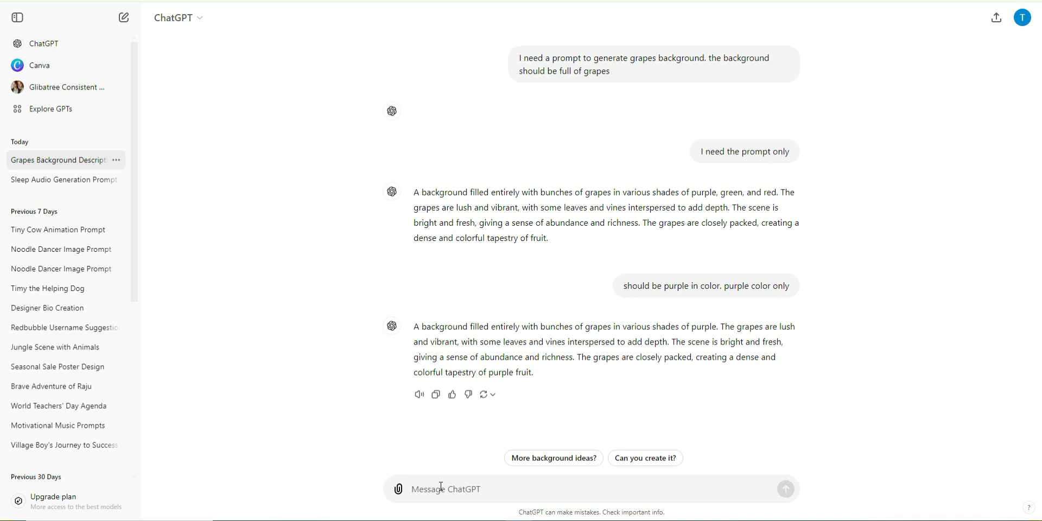
text(w)
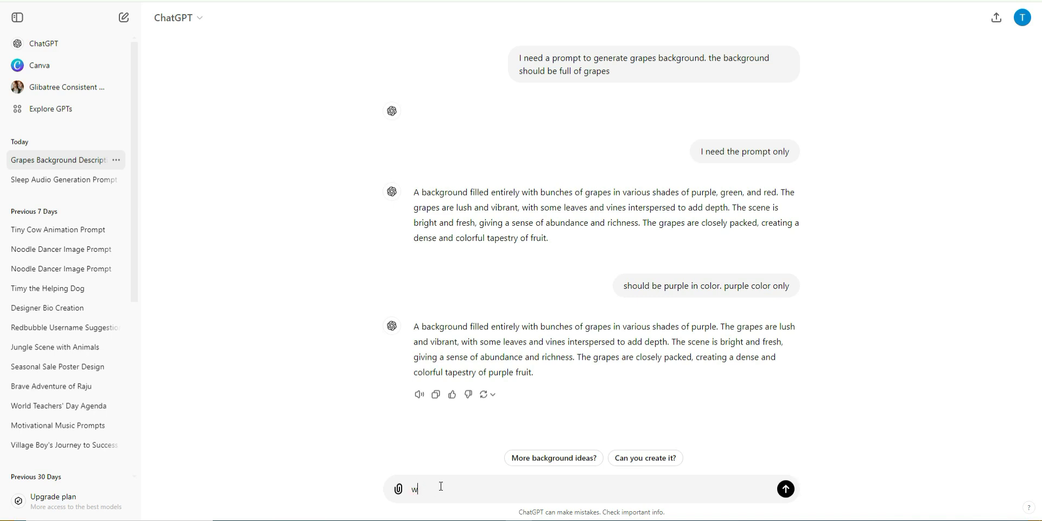
key(BackSpace)
text(re)
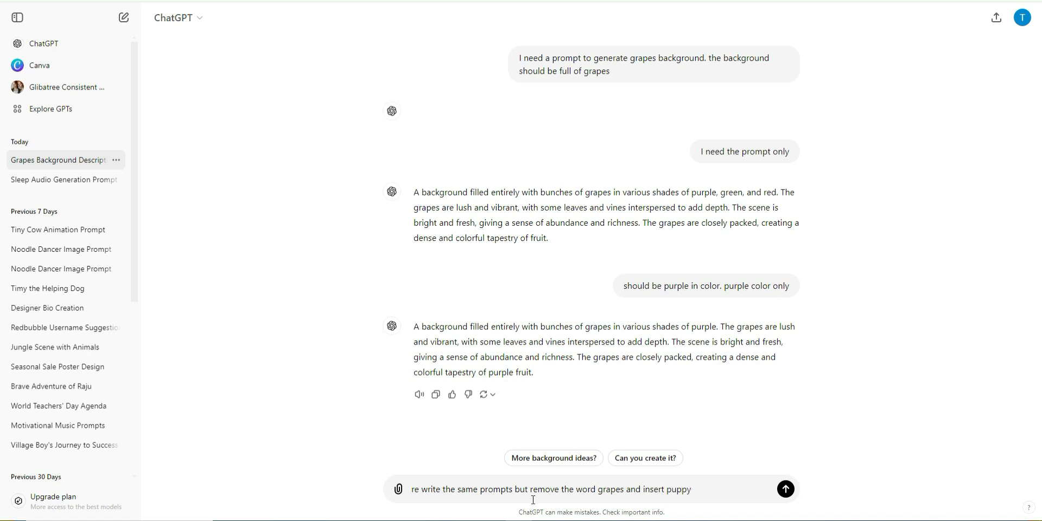
key(Return)
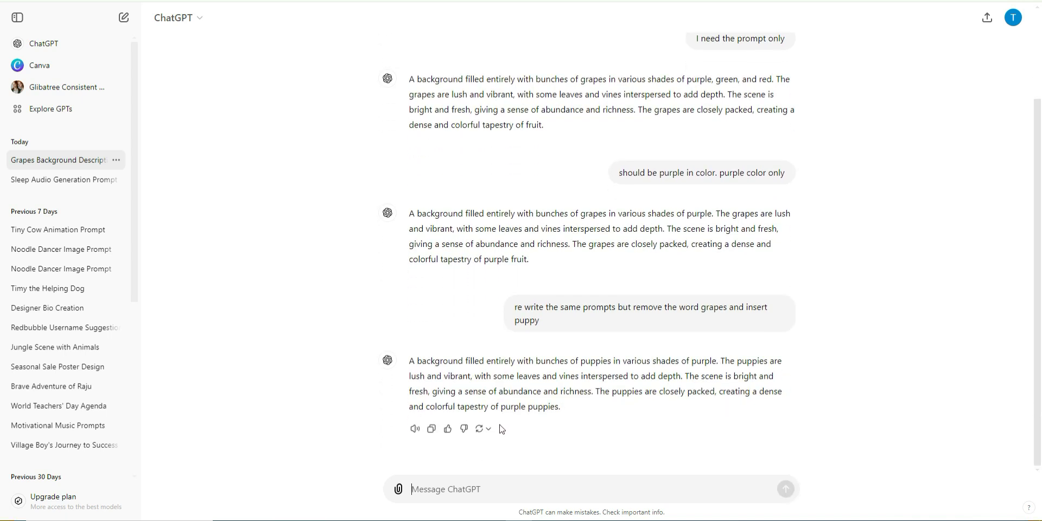
Copy ChatGPT's puppy prompt, replace the existing prompt in Leonardo.Ai with it and generate the images.
click(432, 429)
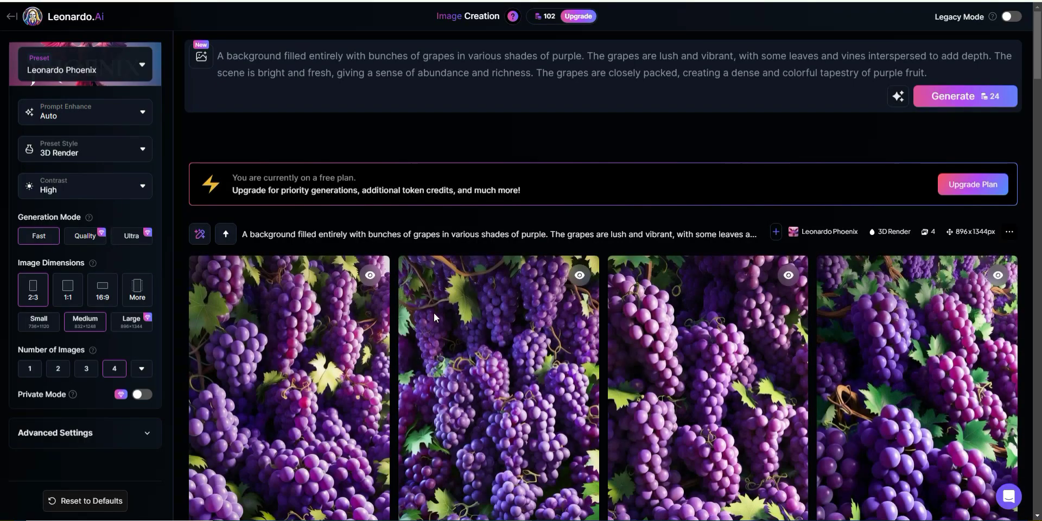
scroll(435, 312, down, 3)
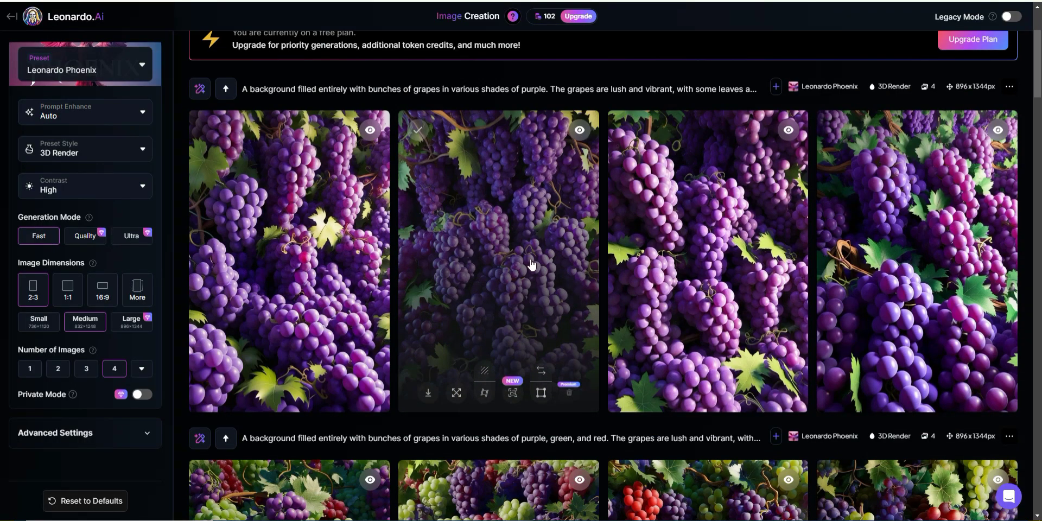
scroll(369, 281, up, 3)
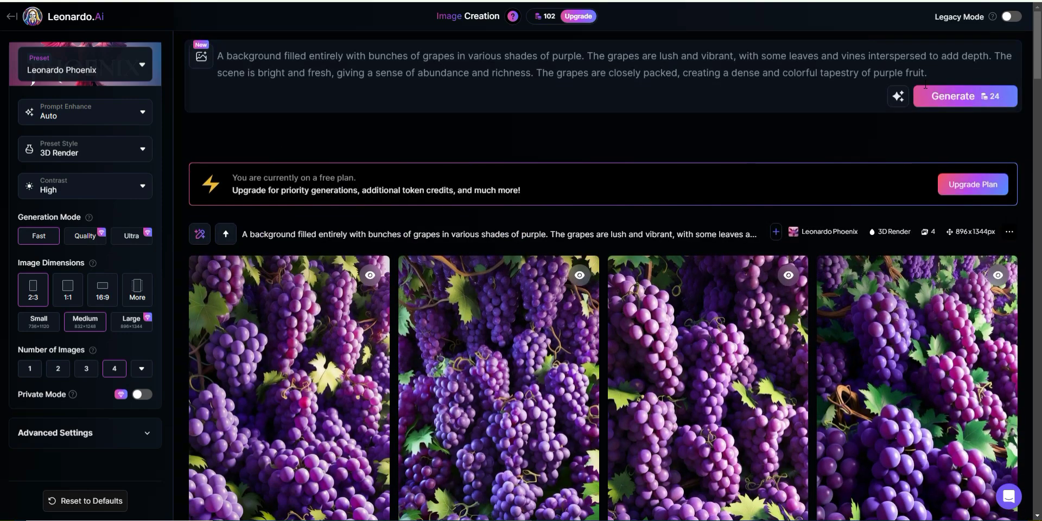
drag(964, 76, 221, 58)
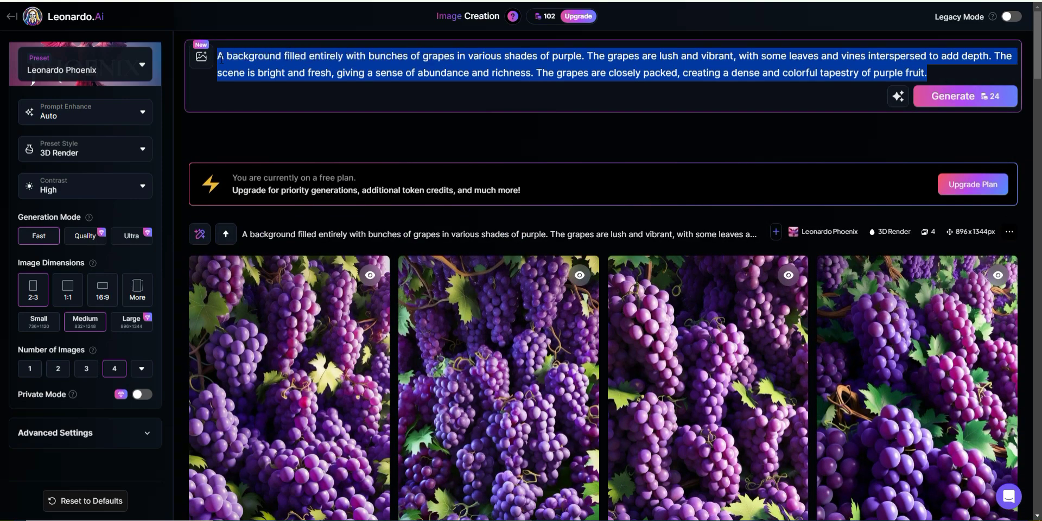
key(BackSpace)
key(ctrl+v)
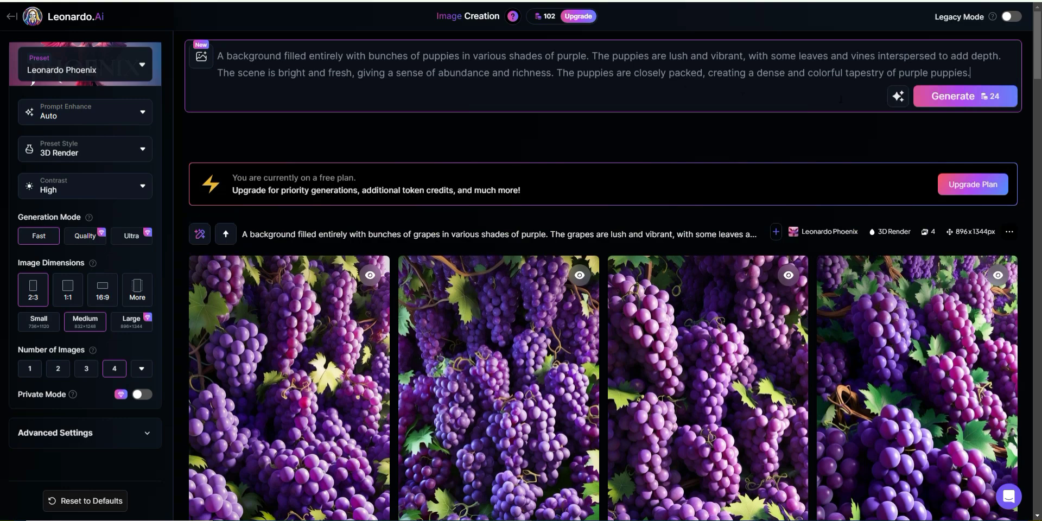
click(955, 98)
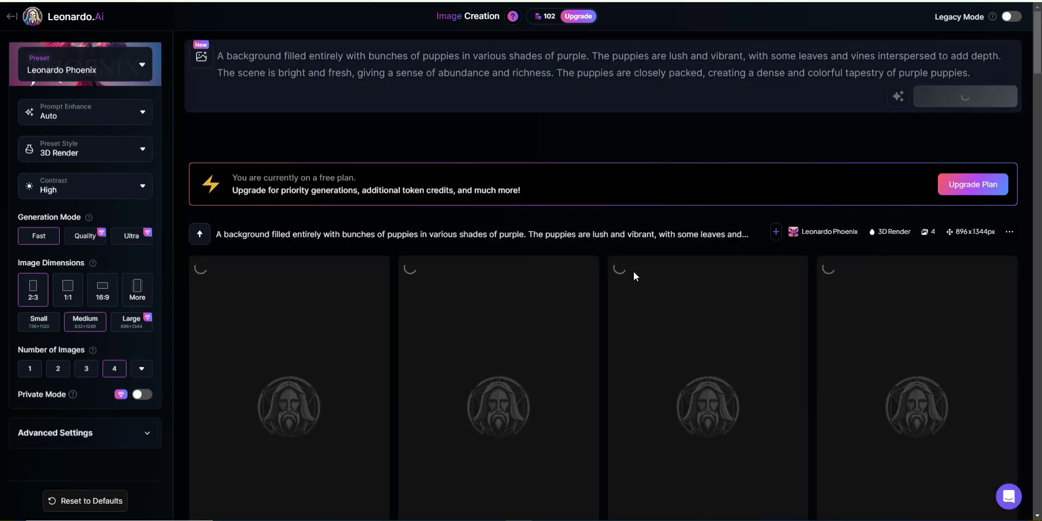
Examine the generated purple puppy images and compare them with the purple grape images in the generation history.
scroll(633, 272, down, 4)
scroll(629, 273, up, 2)
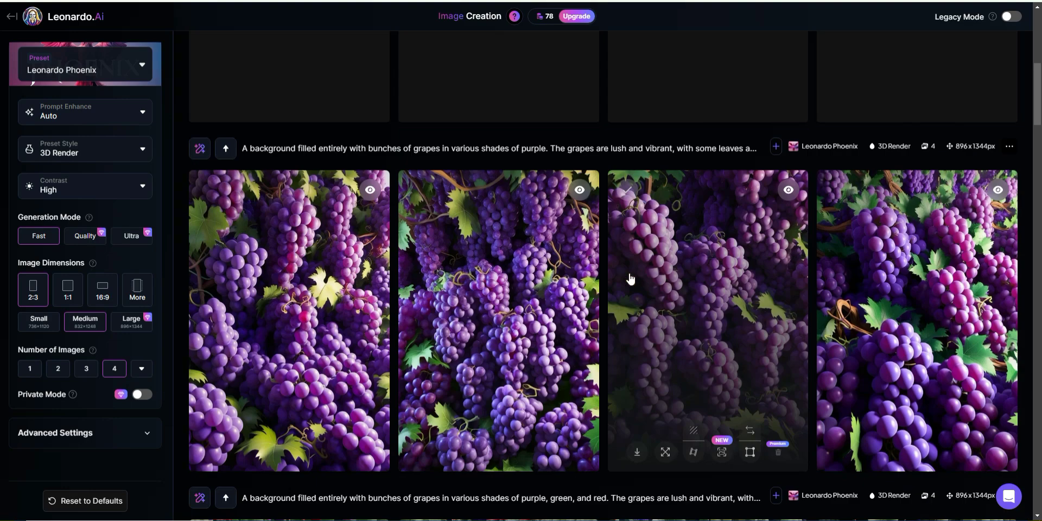
scroll(617, 264, up, 5)
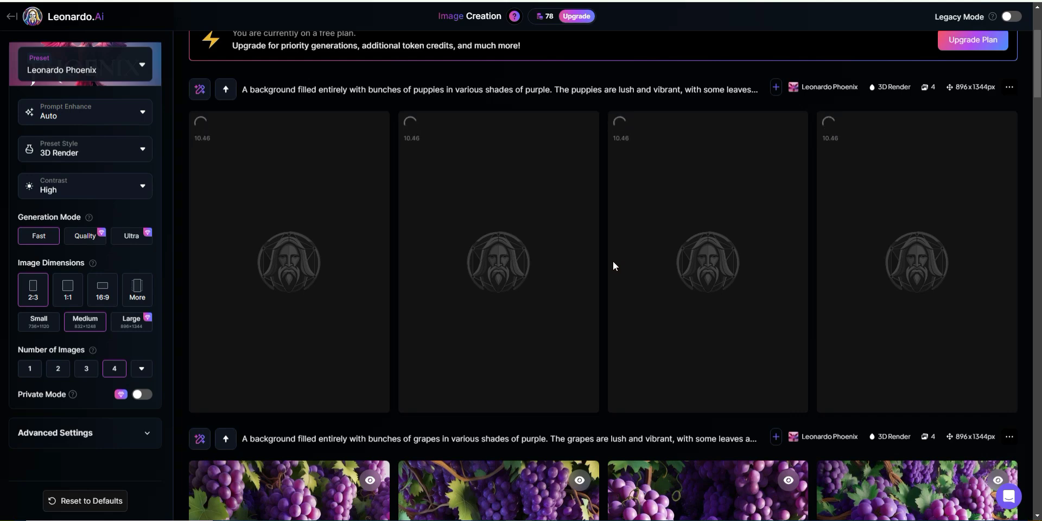
scroll(654, 276, down, 8)
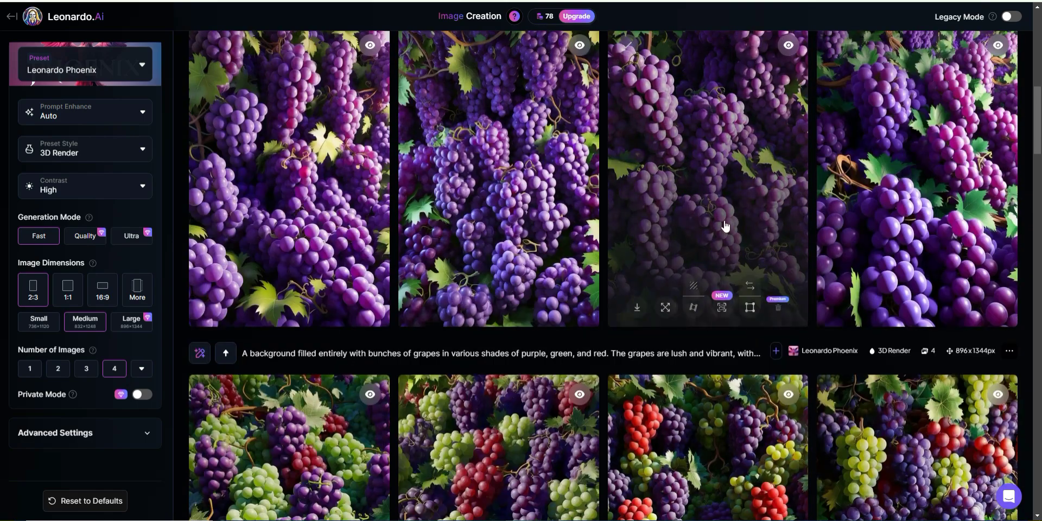
scroll(661, 264, up, 10)
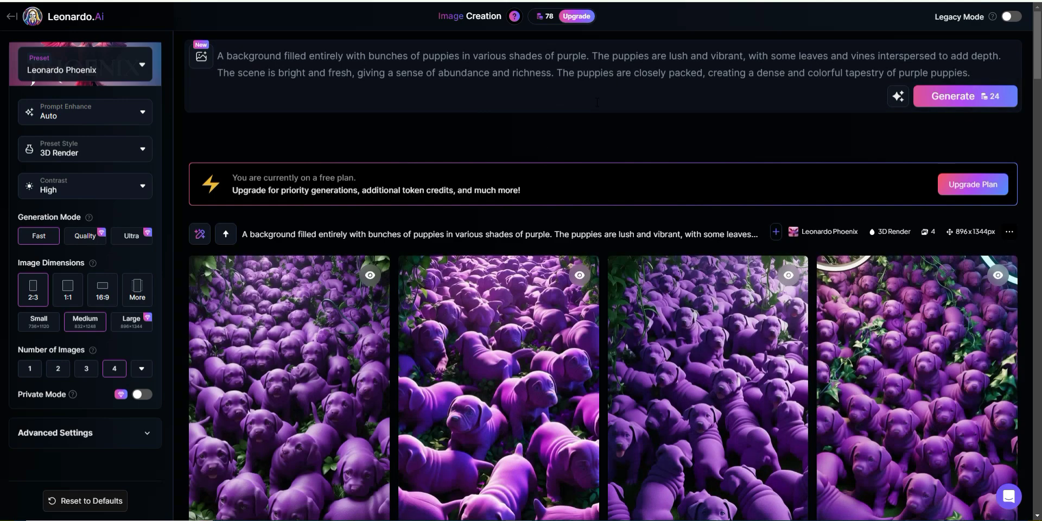
scroll(600, 109, down, 3)
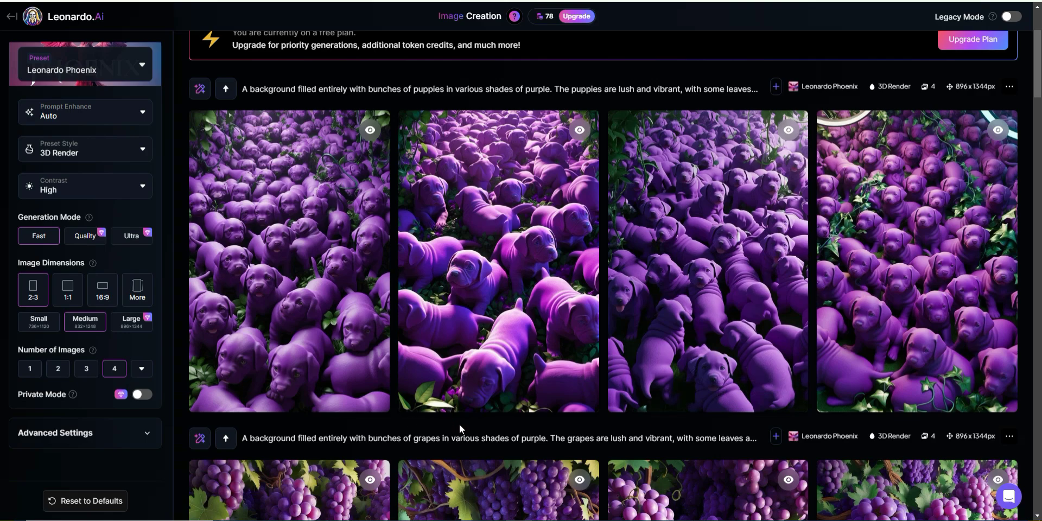
scroll(340, 214, down, 3)
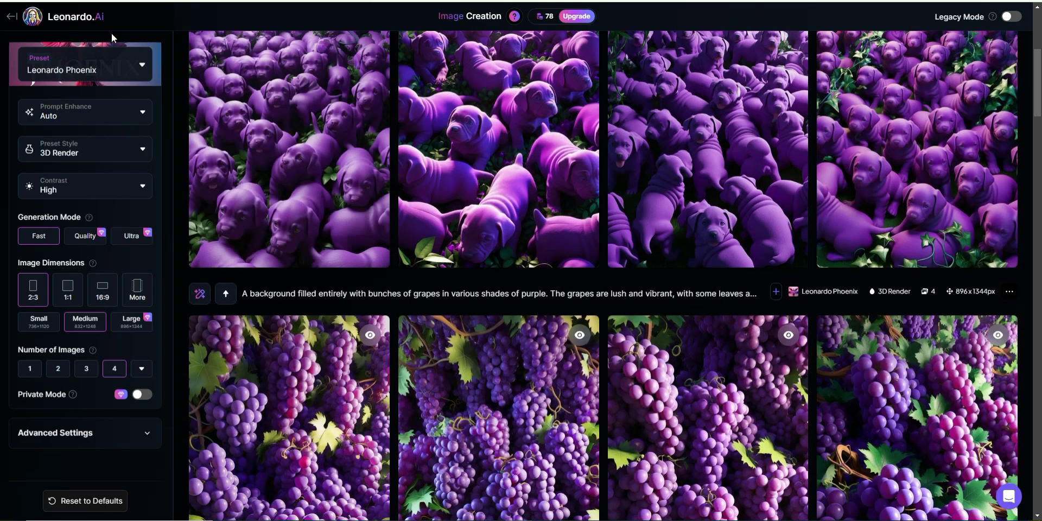
scroll(359, 348, up, 5)
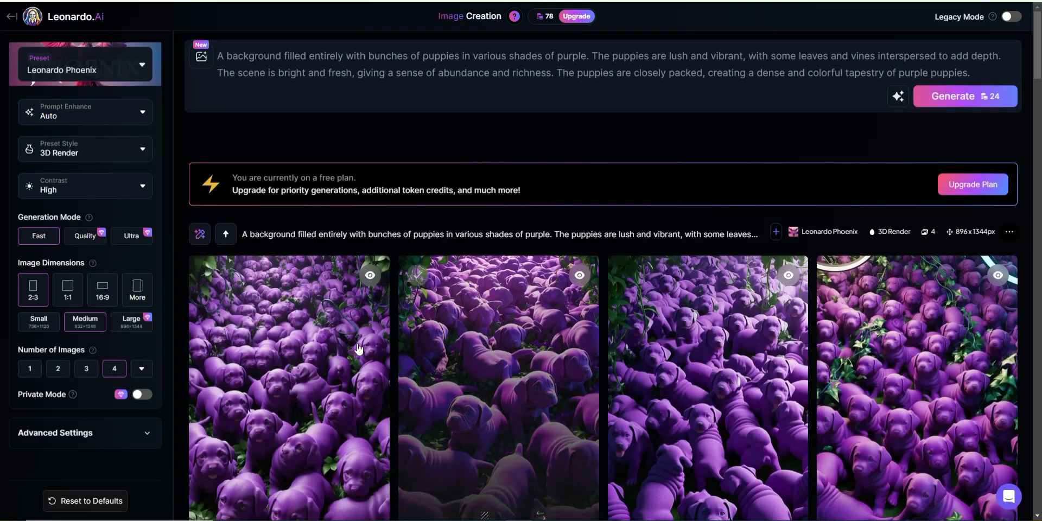
scroll(358, 348, down, 3)
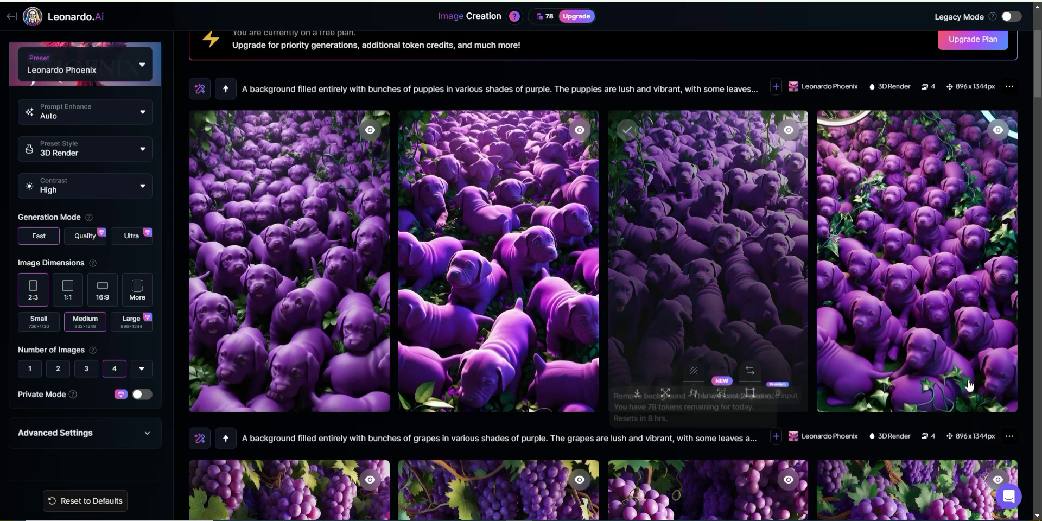
scroll(969, 385, down, 6)
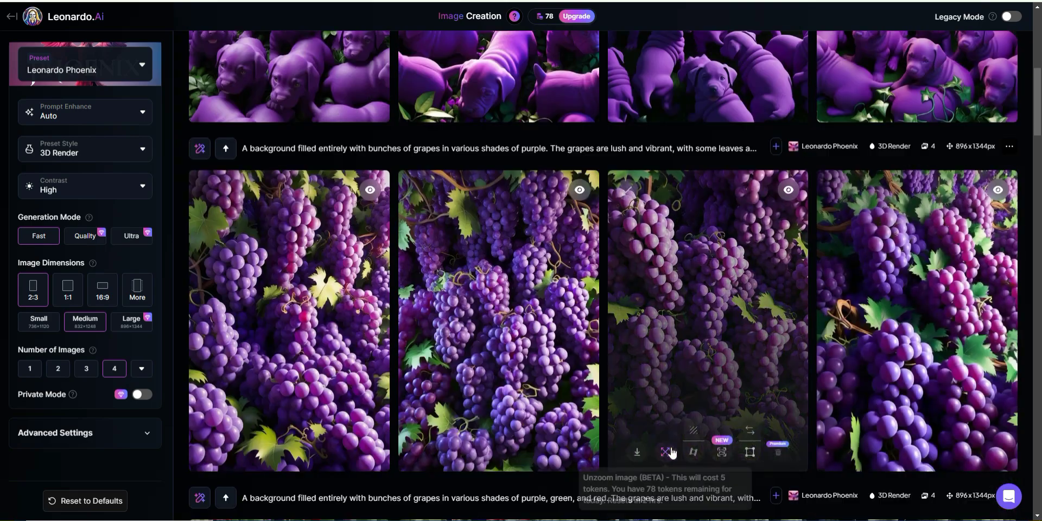
scroll(671, 452, up, 3)
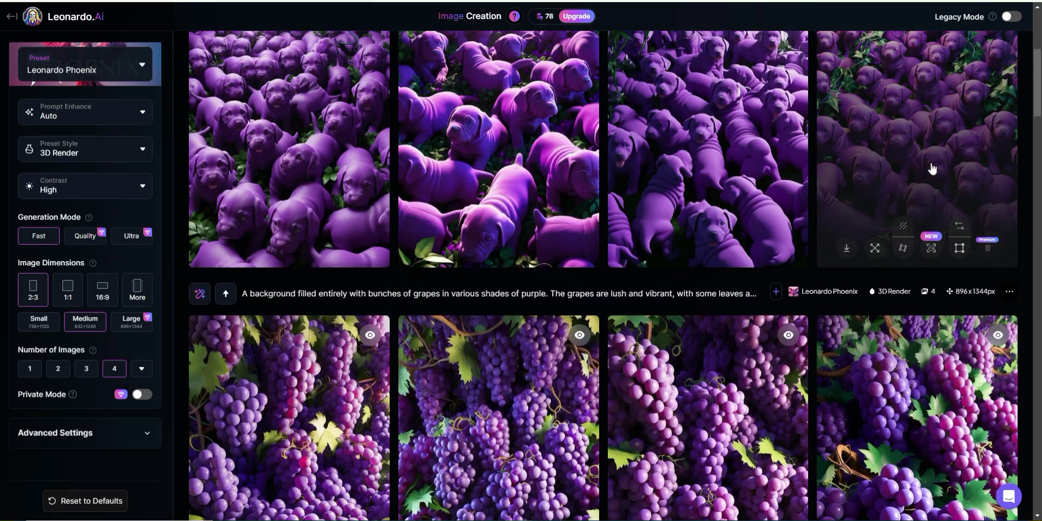
scroll(931, 168, down, 3)
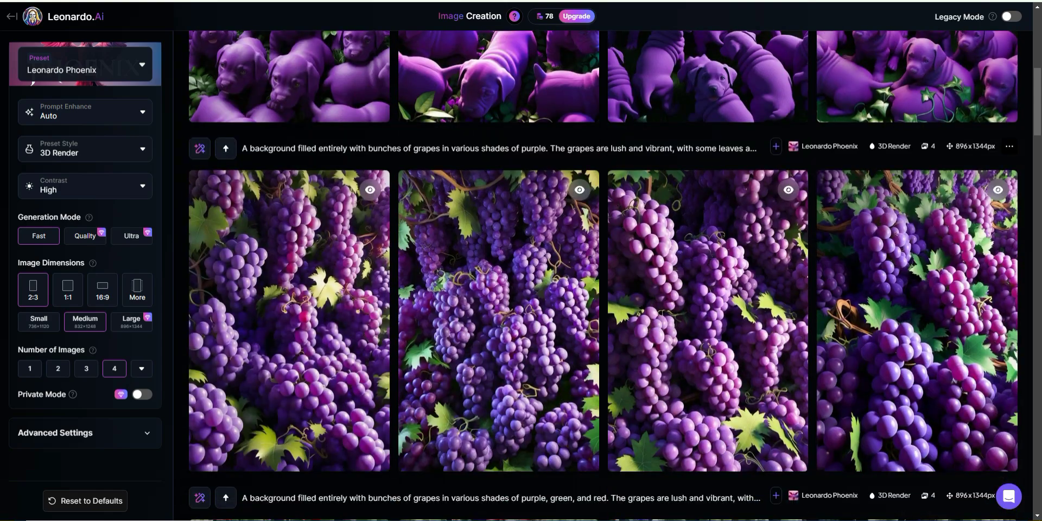
scroll(942, 410, up, 3)
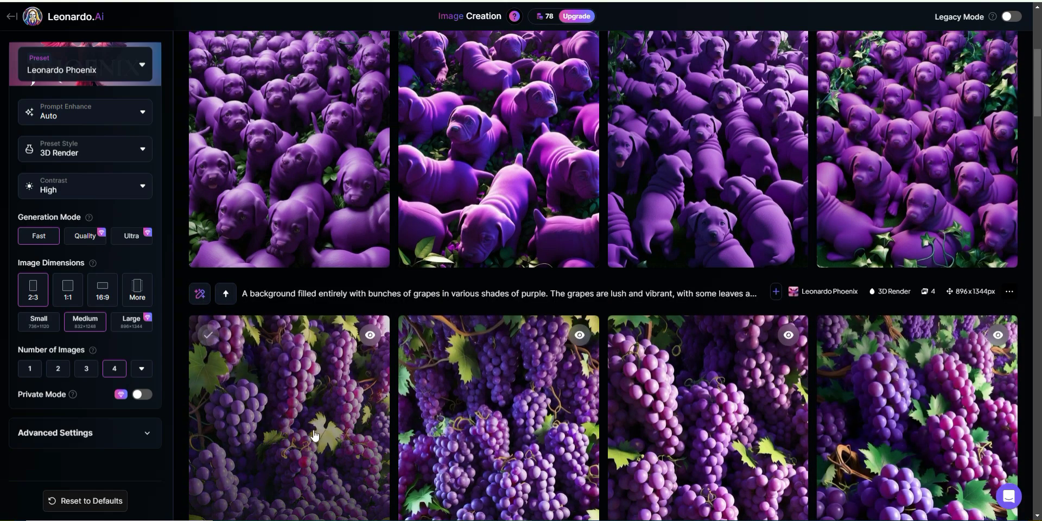
Download the fourth purple grapes image and the fourth purple puppies image.
scroll(896, 390, down, 6)
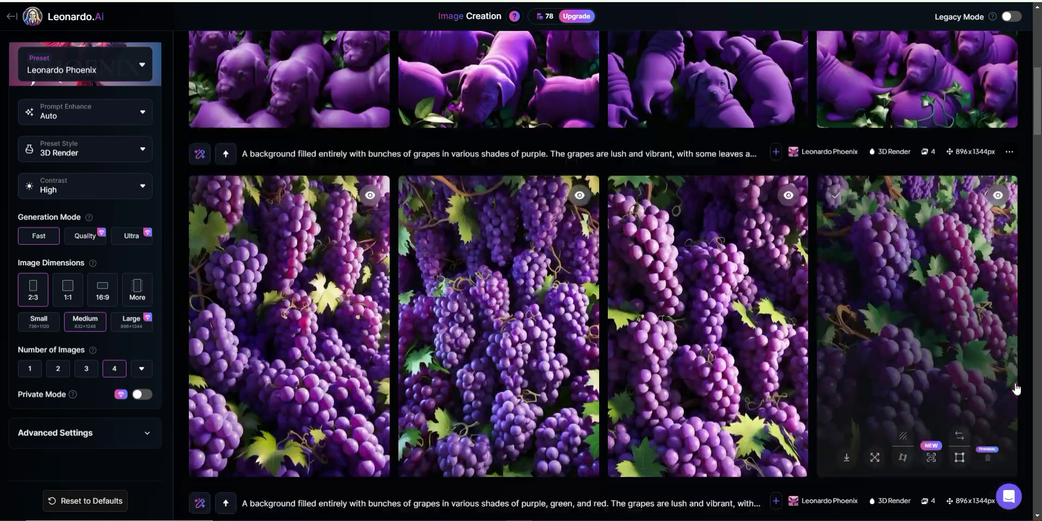
click(847, 307)
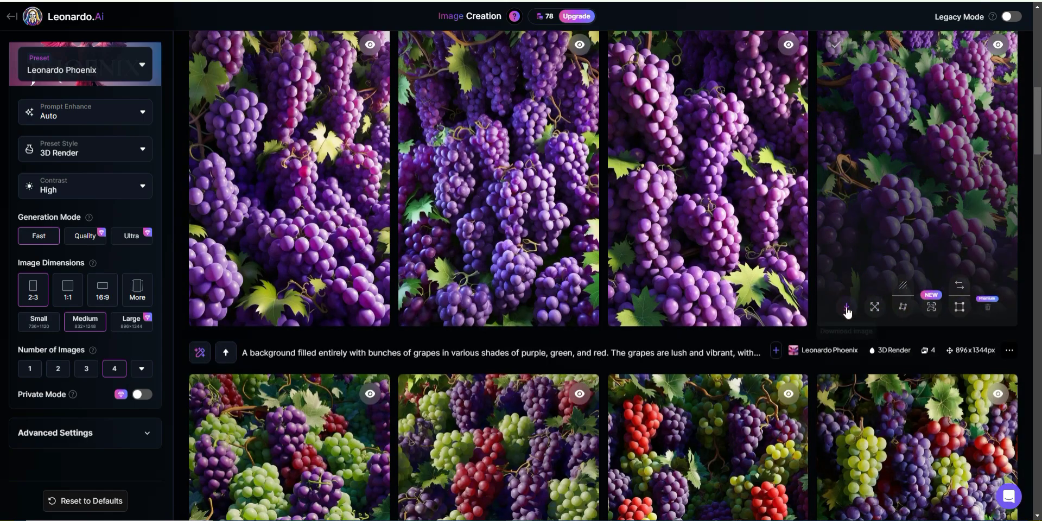
scroll(910, 328, up, 9)
mouse_move(878, 354)
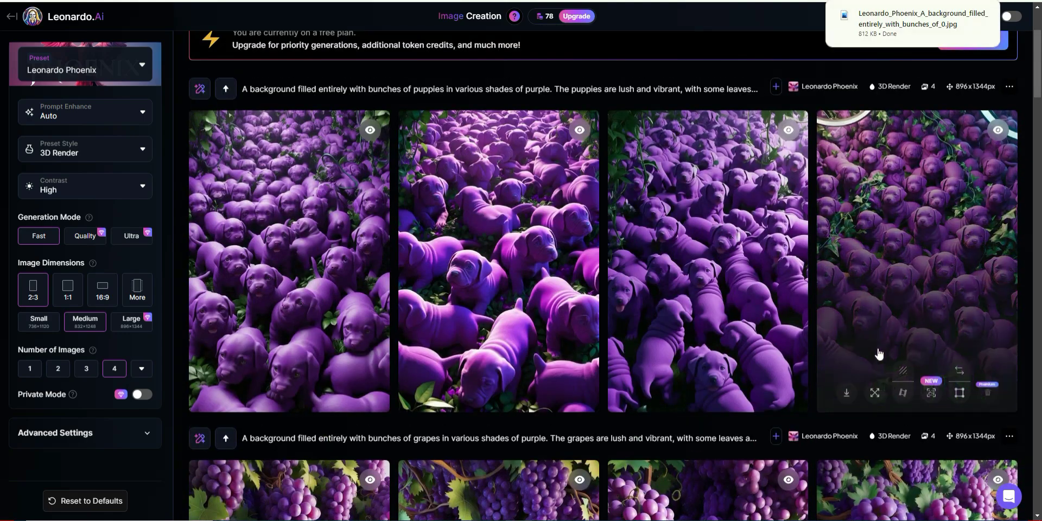
click(848, 395)
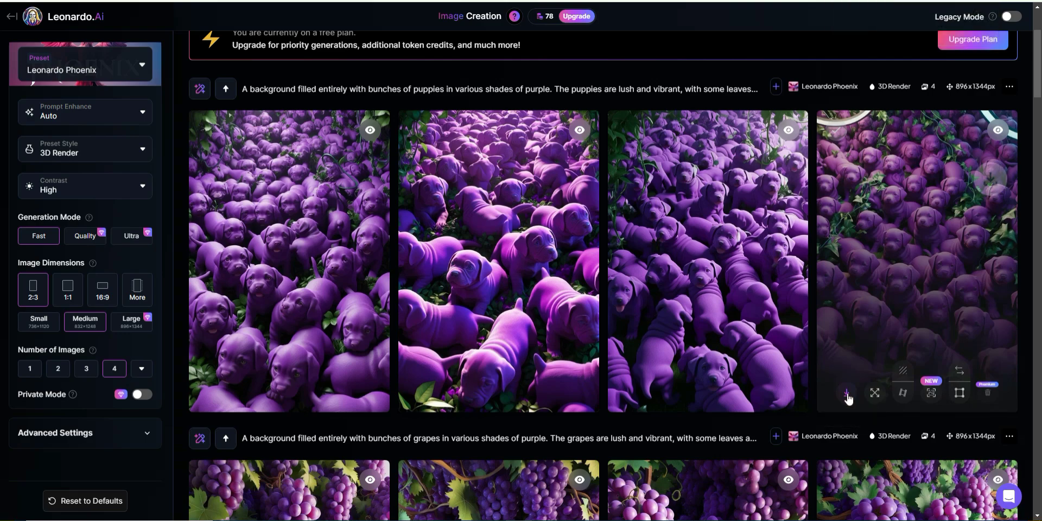
Download the first image of the purple grapes set.
scroll(680, 355, down, 3)
scroll(679, 325, up, 3)
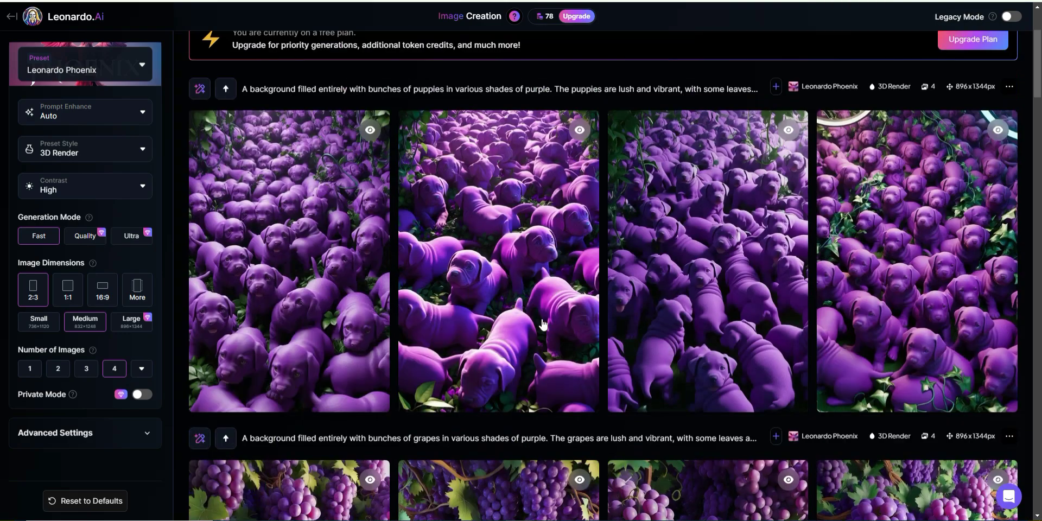
scroll(545, 198, down, 8)
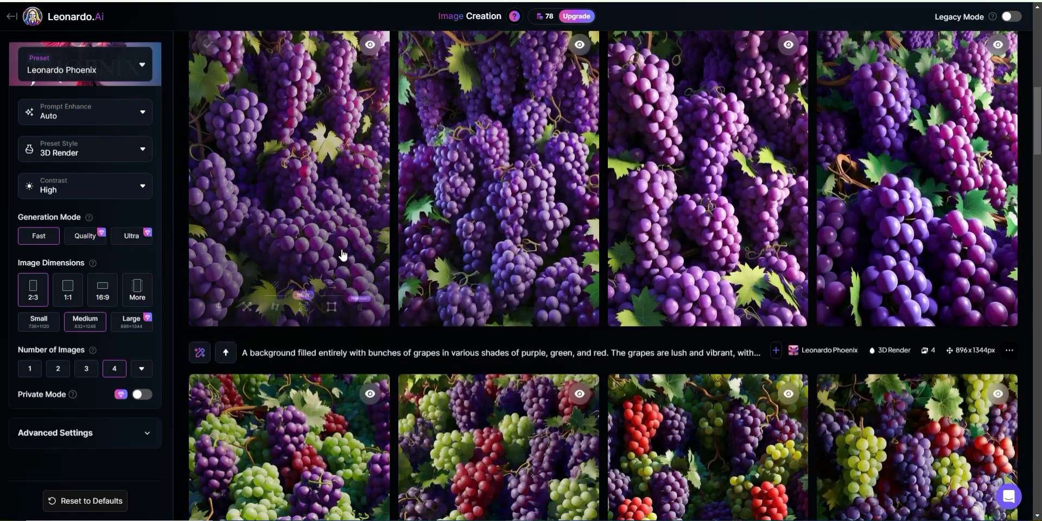
click(219, 307)
scroll(277, 311, up, 8)
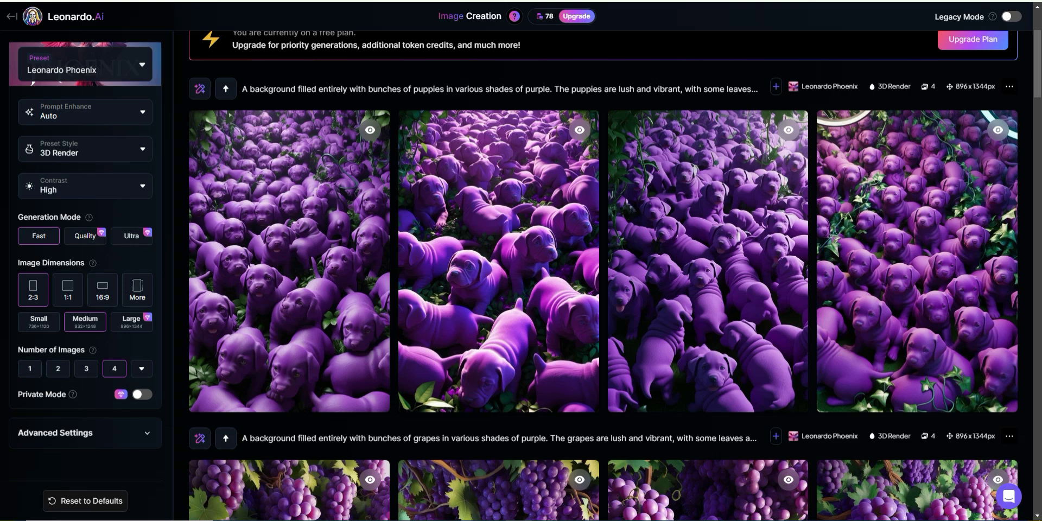
Switch to the Krea website and look through the apps offered on its home page.
mouse_move(461, 0)
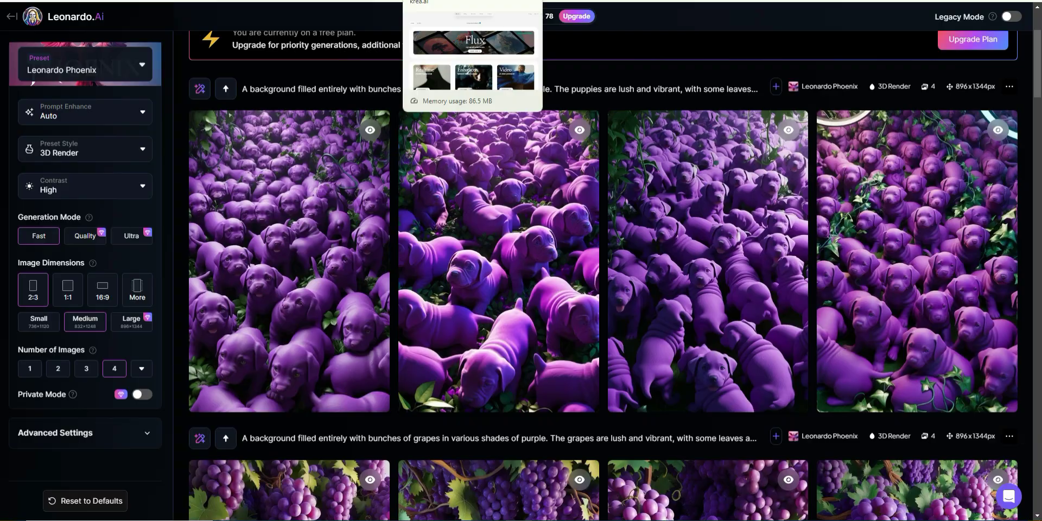
click(433, 11)
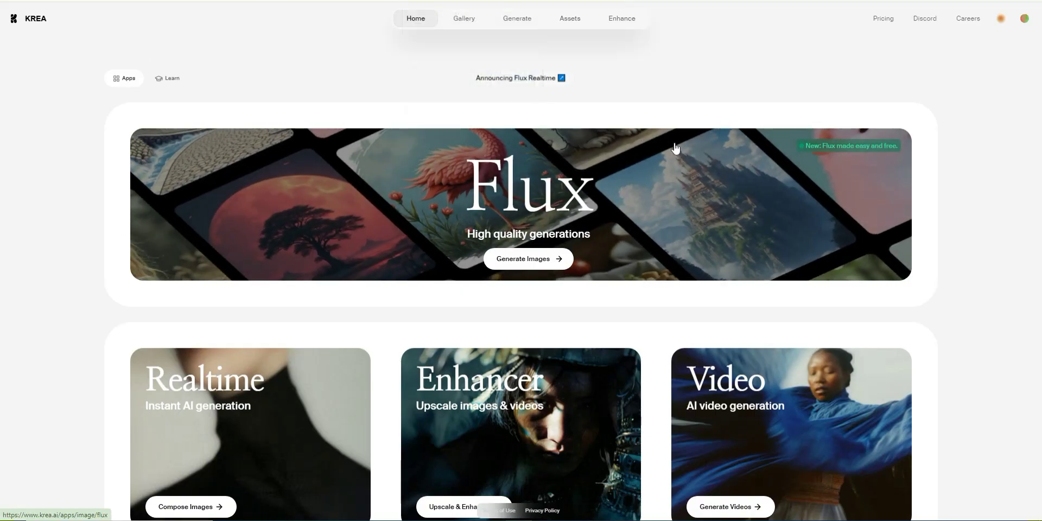
scroll(1012, 240, down, 1)
scroll(1013, 240, down, 3)
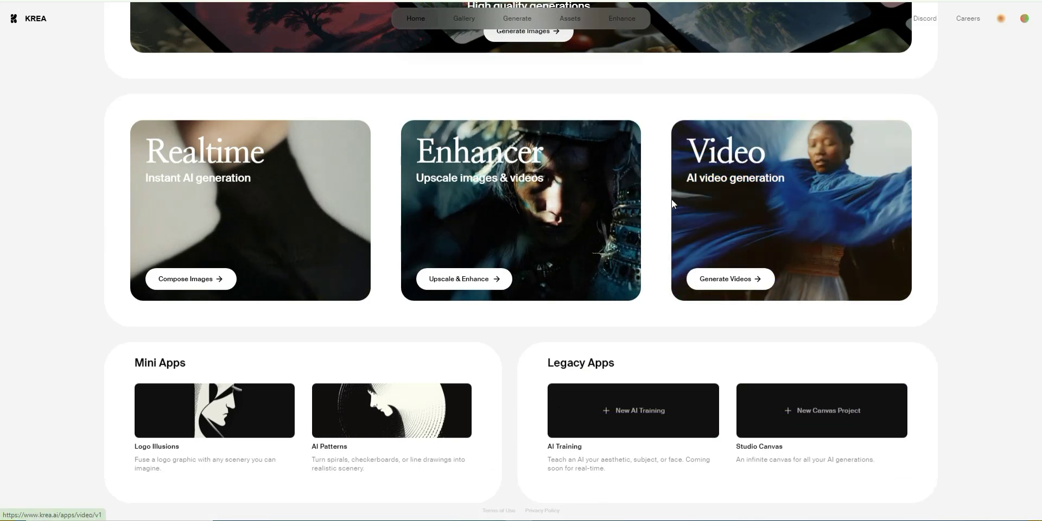
Check the account's plan usage and open the AI video generator.
click(1024, 18)
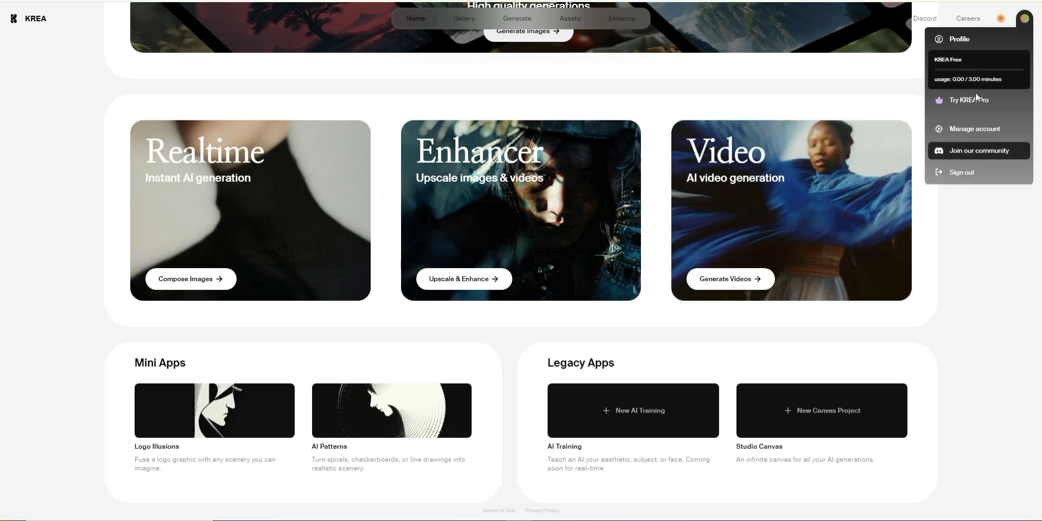
click(977, 270)
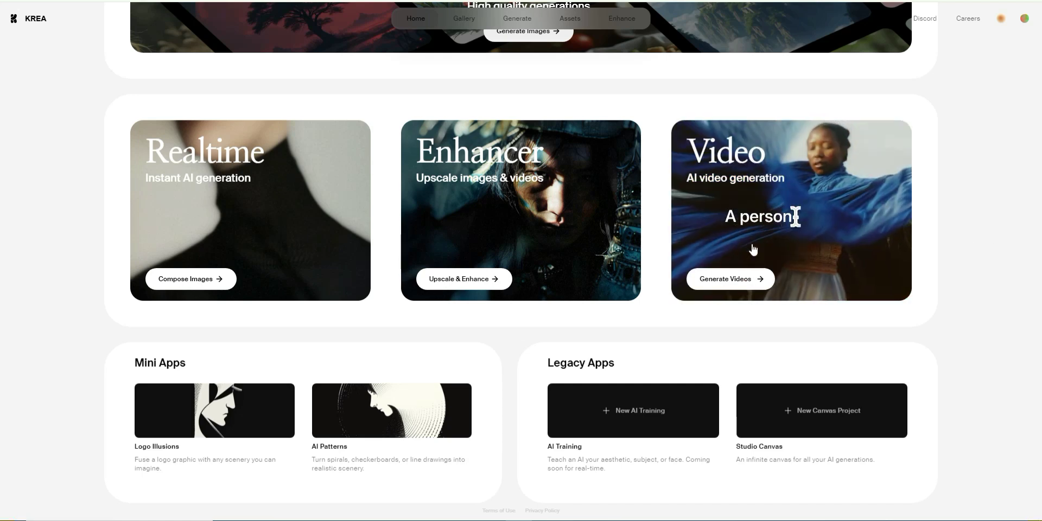
click(725, 279)
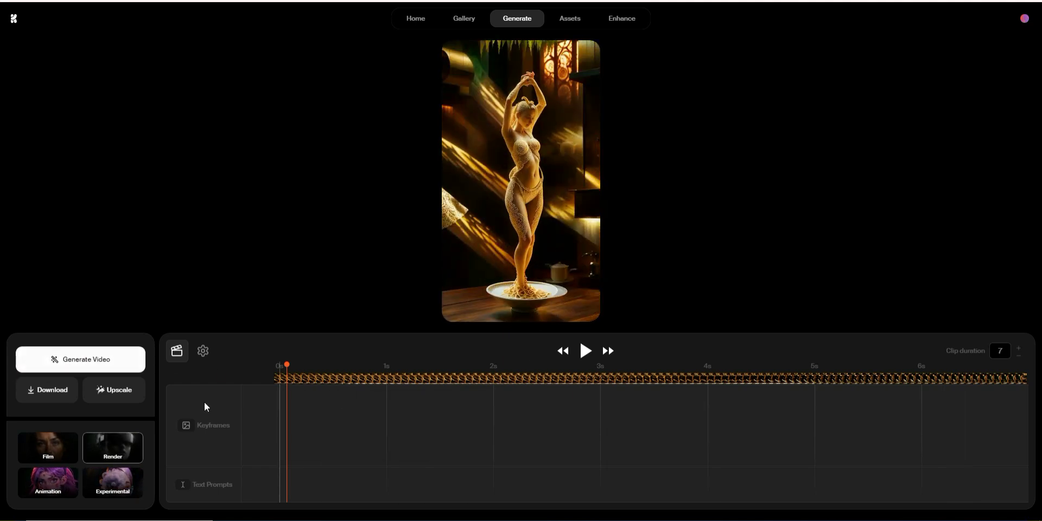
Add a keyframe at the start of the timeline and upload the purple grapes image ending in "bunches_of_0" to it.
click(297, 436)
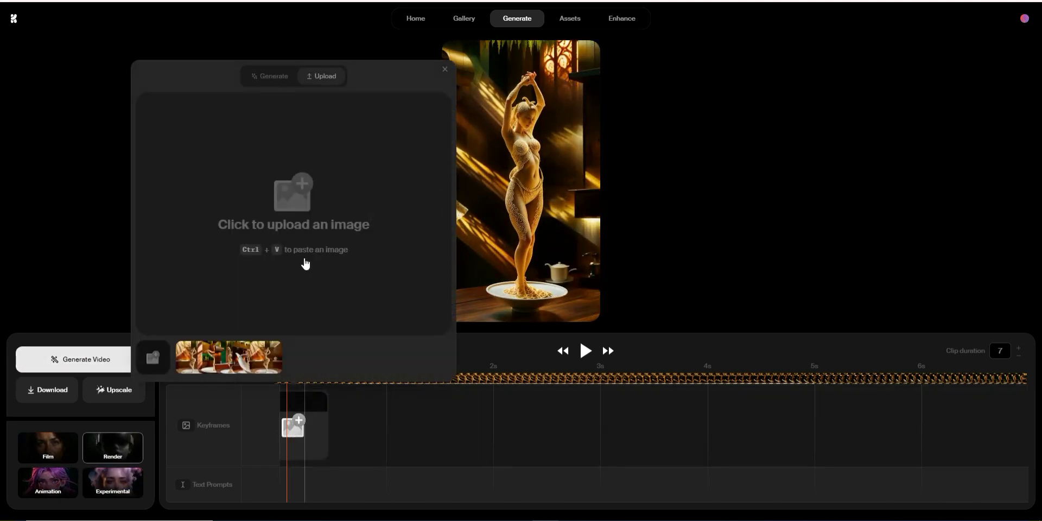
click(244, 157)
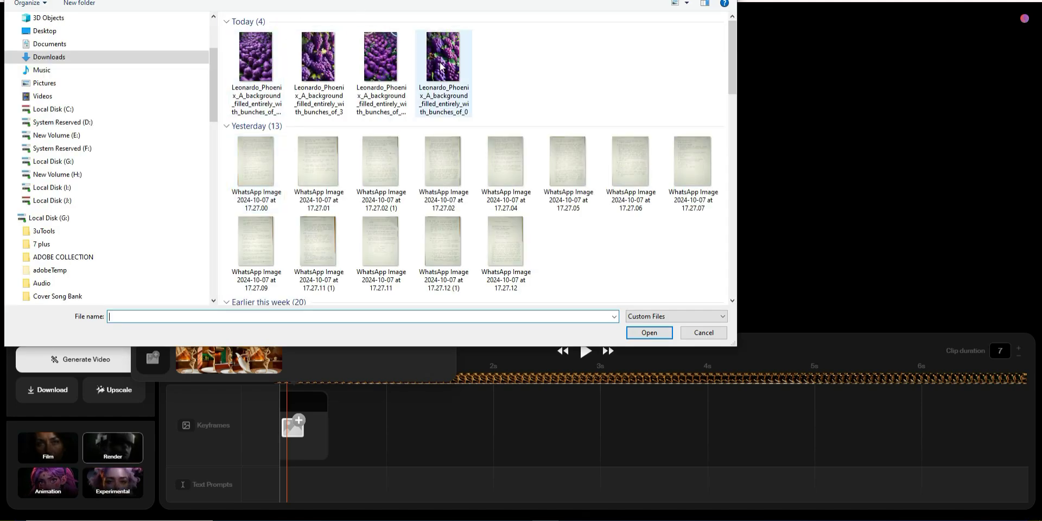
click(444, 67)
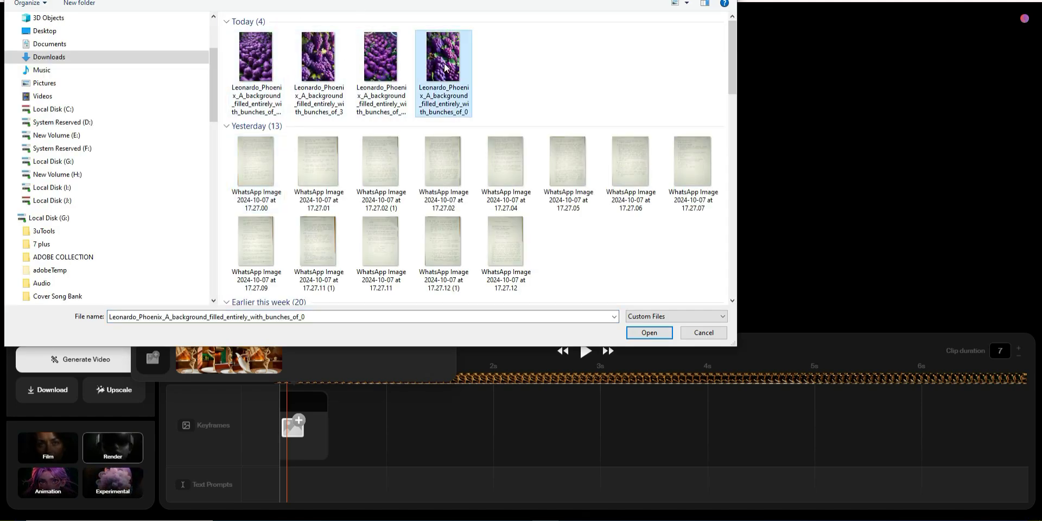
click(643, 332)
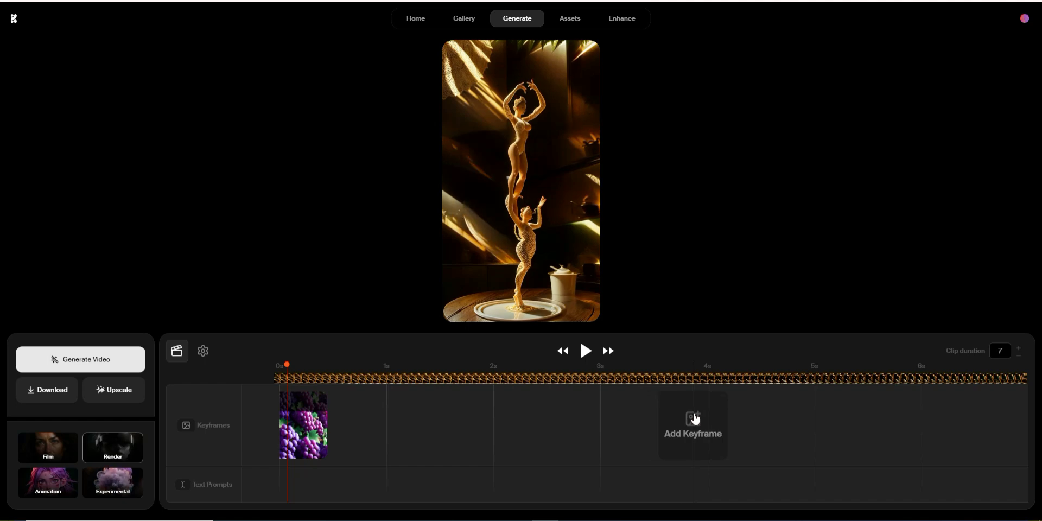
Add a second keyframe at about 4 s on the timeline using the purple puppies image.
click(693, 419)
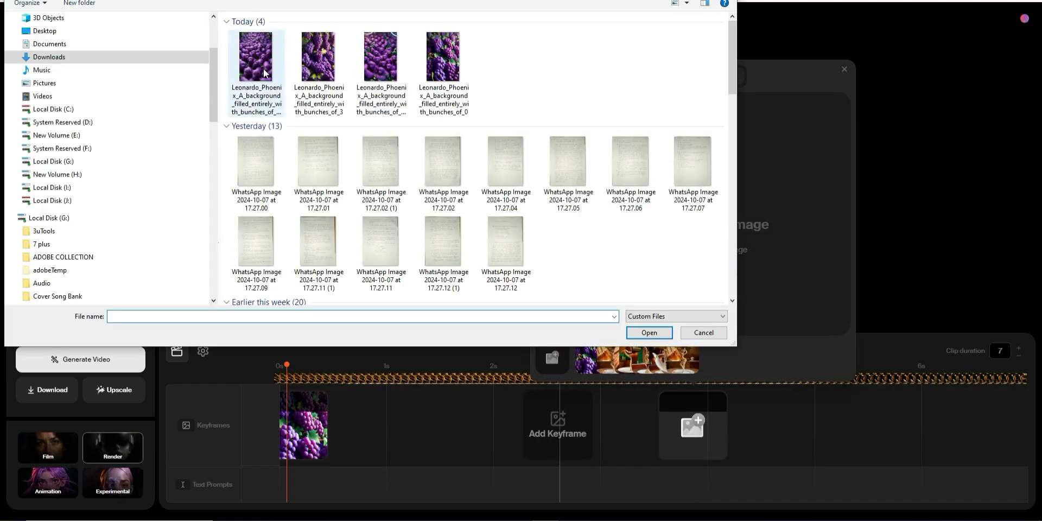
double_click(263, 55)
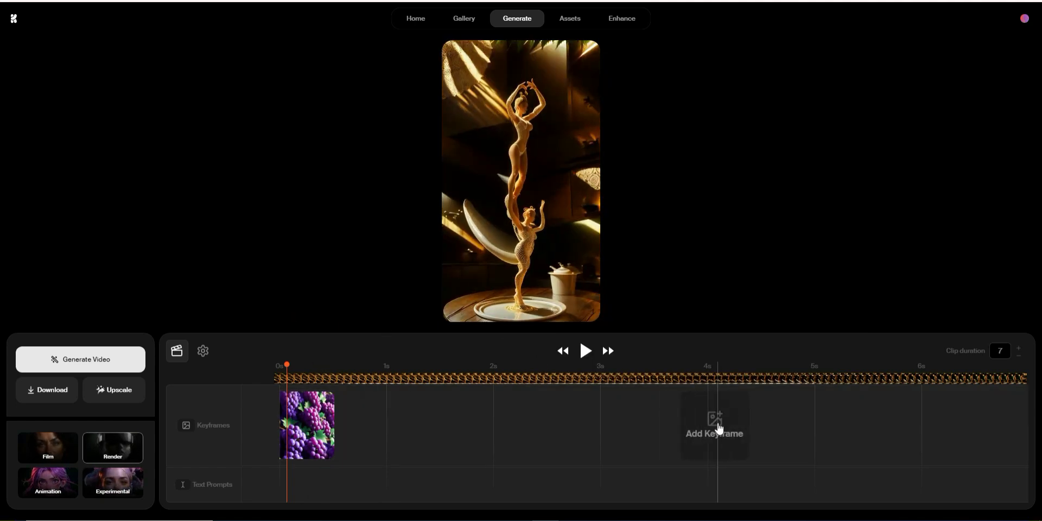
click(721, 425)
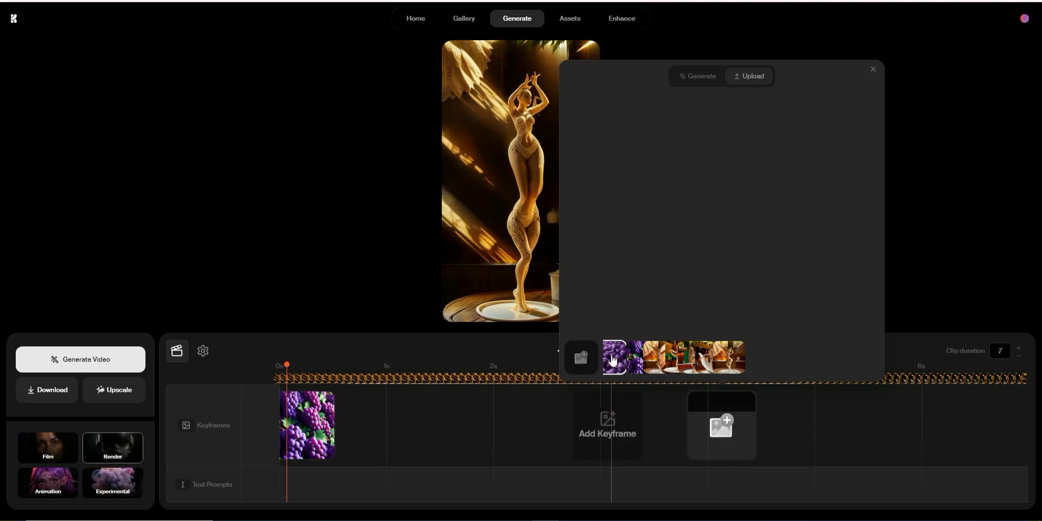
click(614, 359)
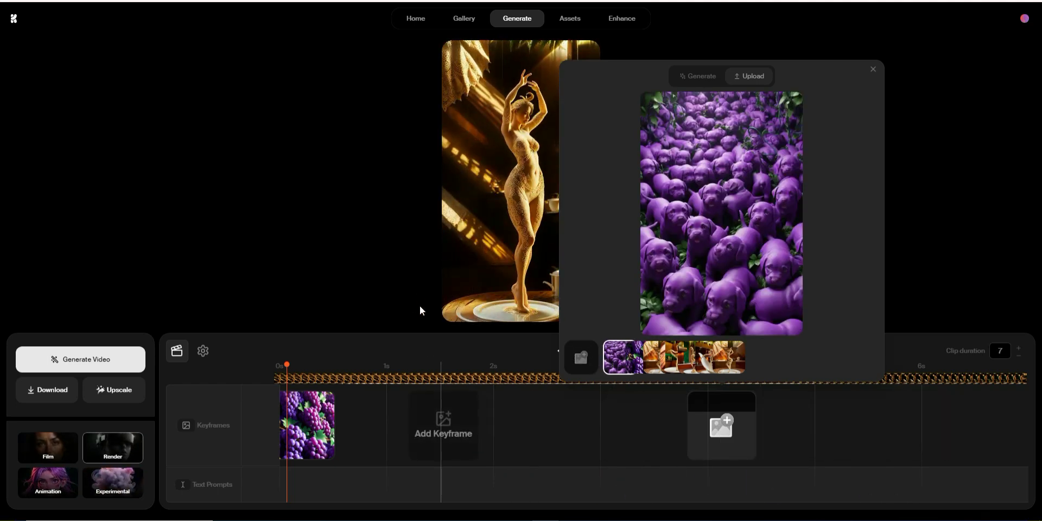
click(623, 357)
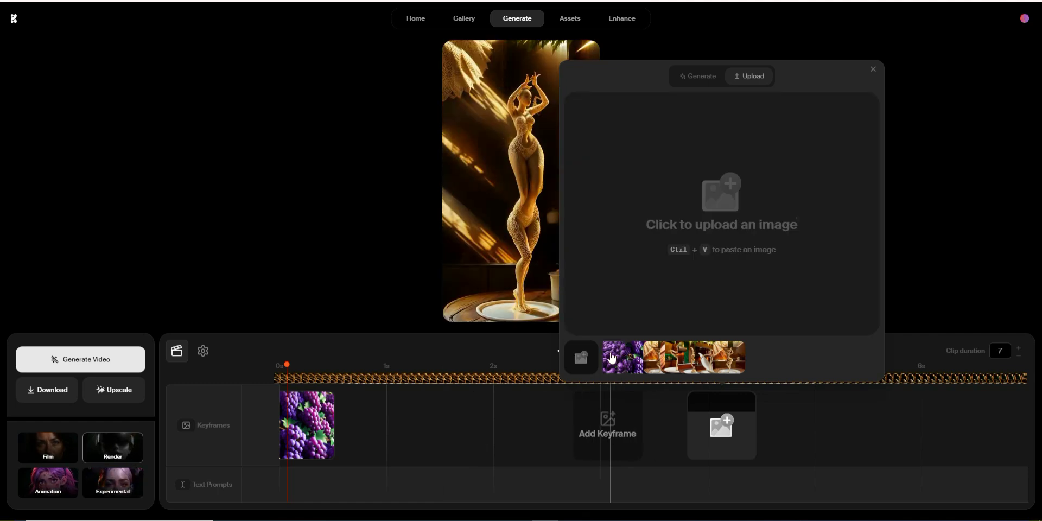
click(623, 357)
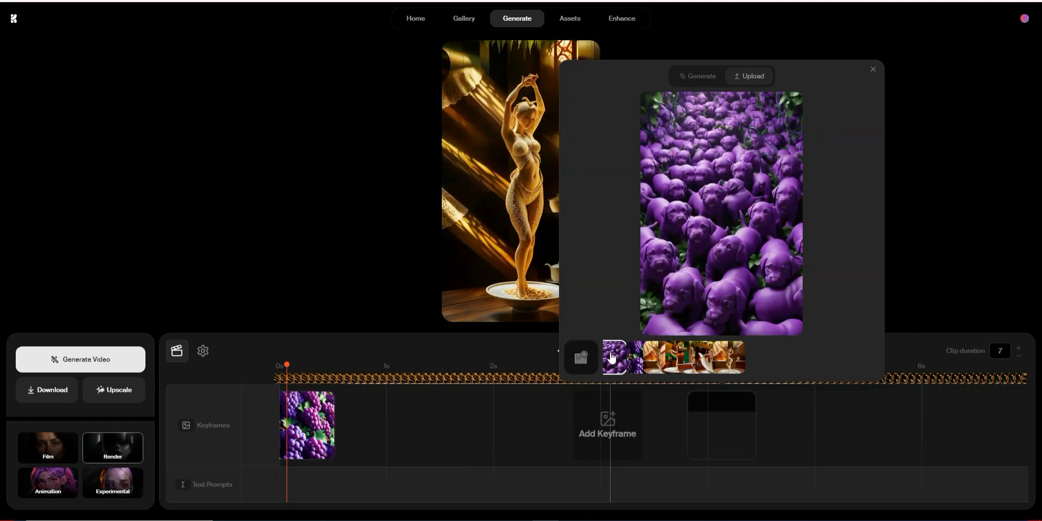
click(351, 233)
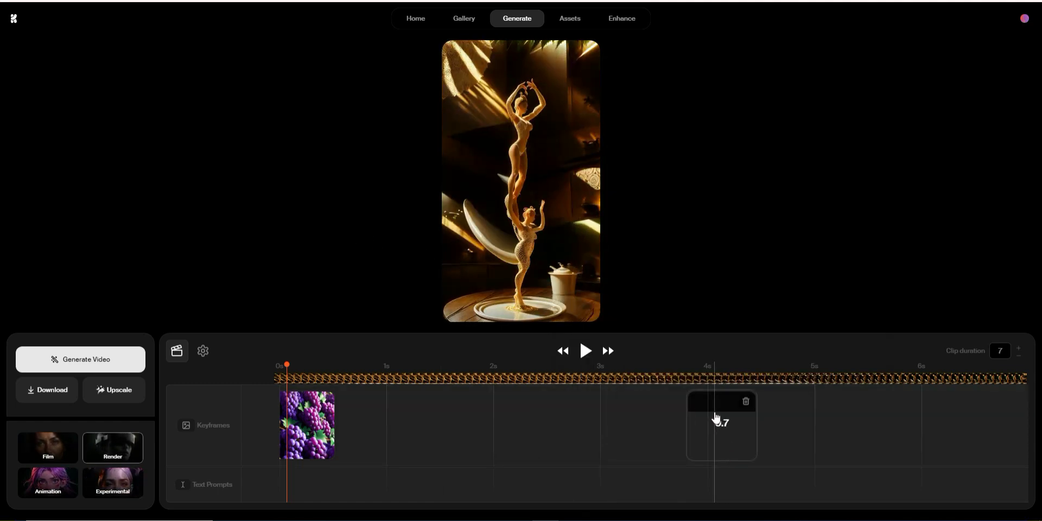
Add the text prompt "grapes" under the first keyframe at the start of the timeline.
click(301, 364)
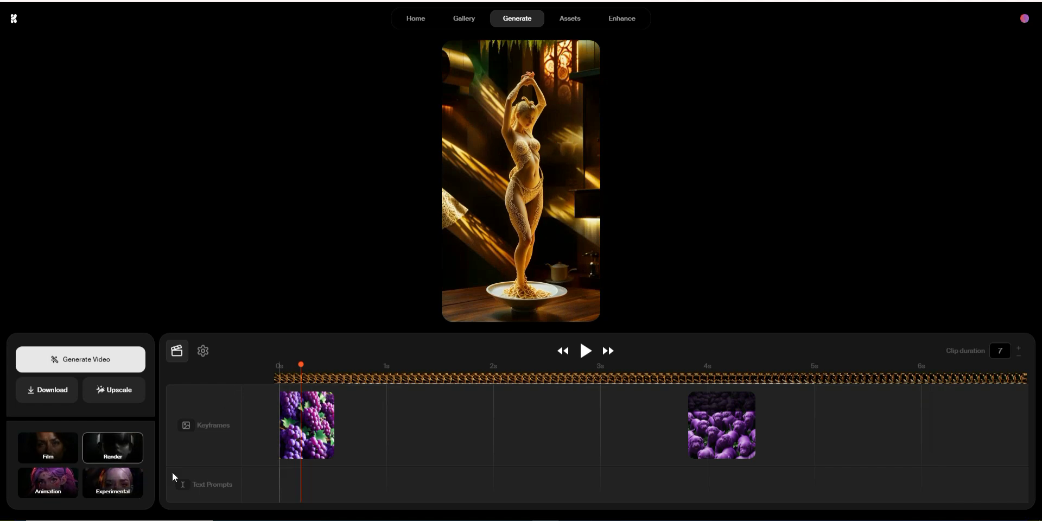
mouse_move(313, 491)
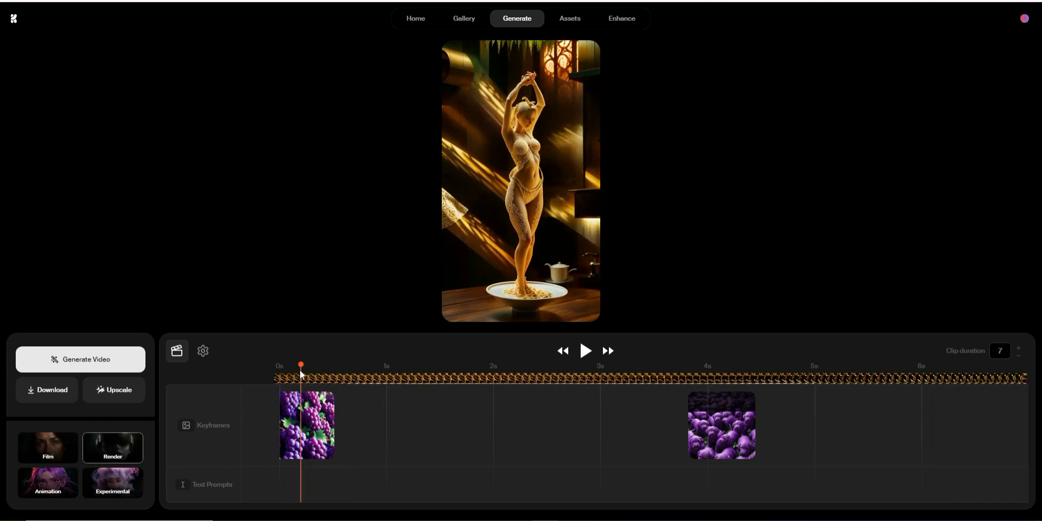
click(311, 491)
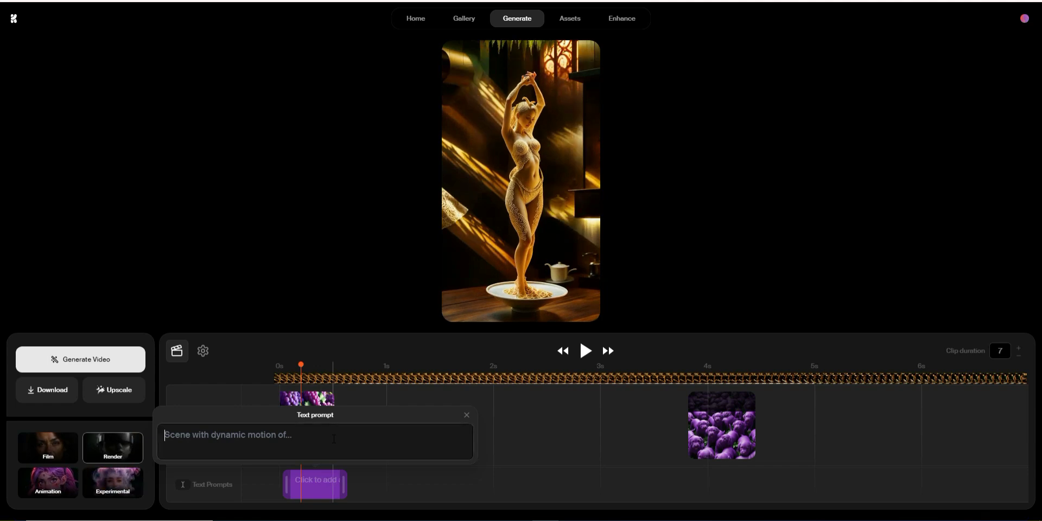
text(gr)
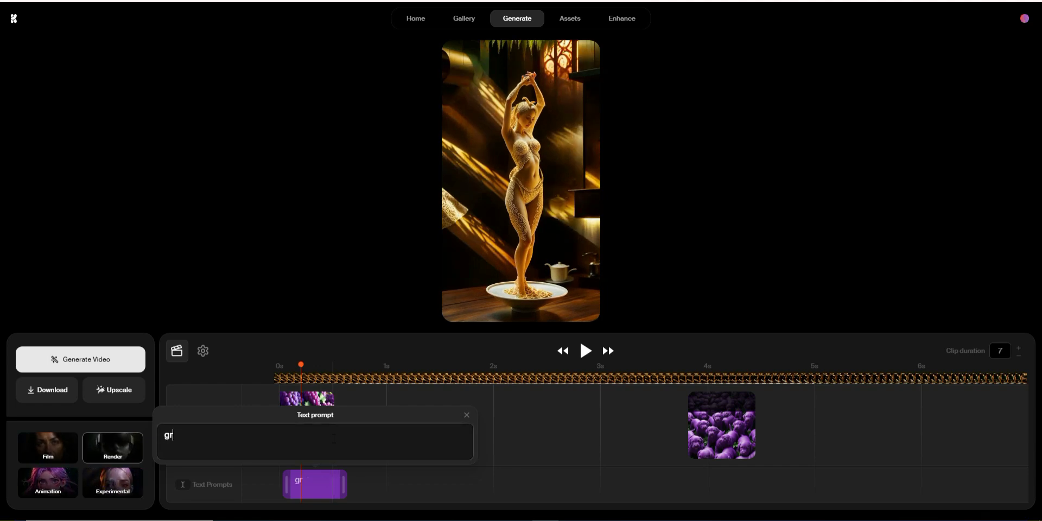
key(BackSpace)
key(BackSpace)
key(BackSpace)
key(BackSpace)
key(BackSpace)
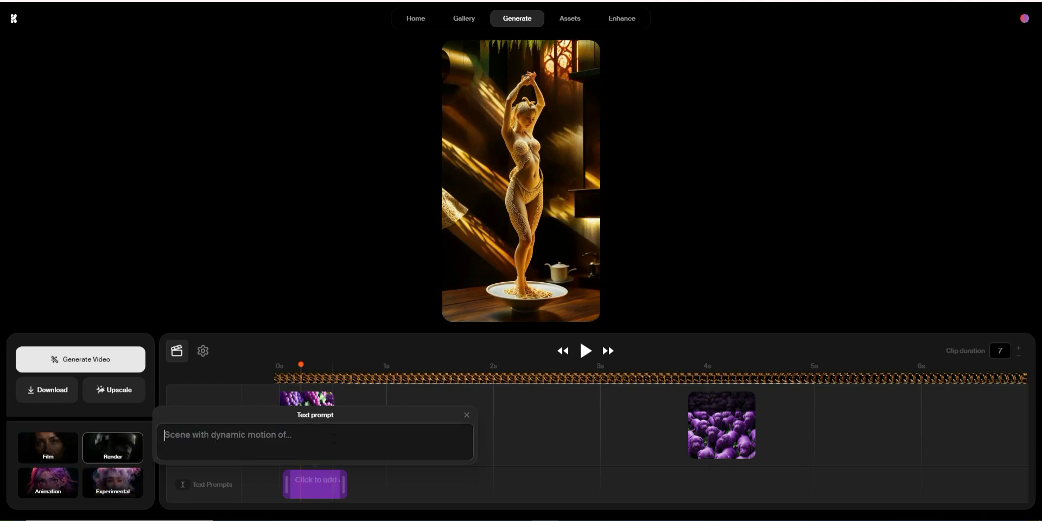
text(gr)
key(BackSpace)
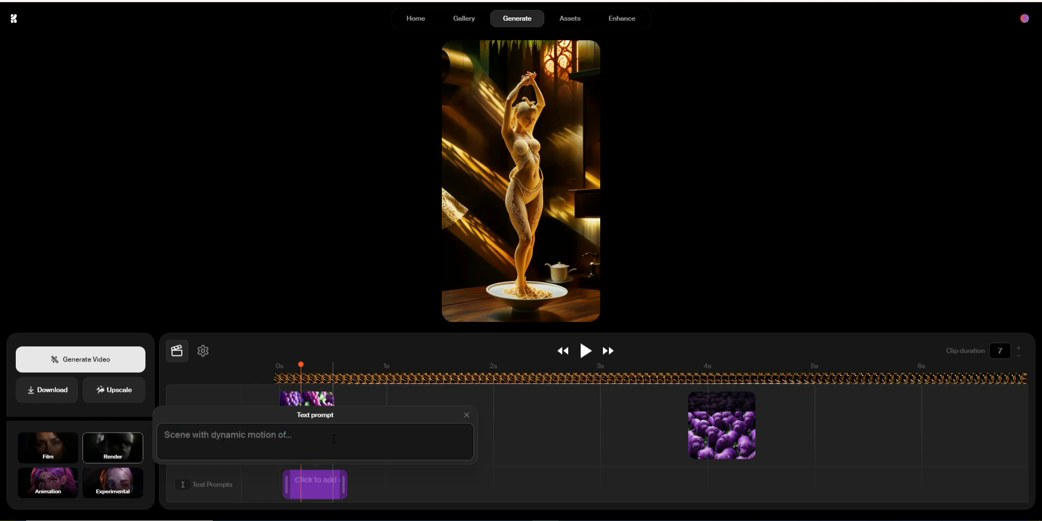
text(grapes)
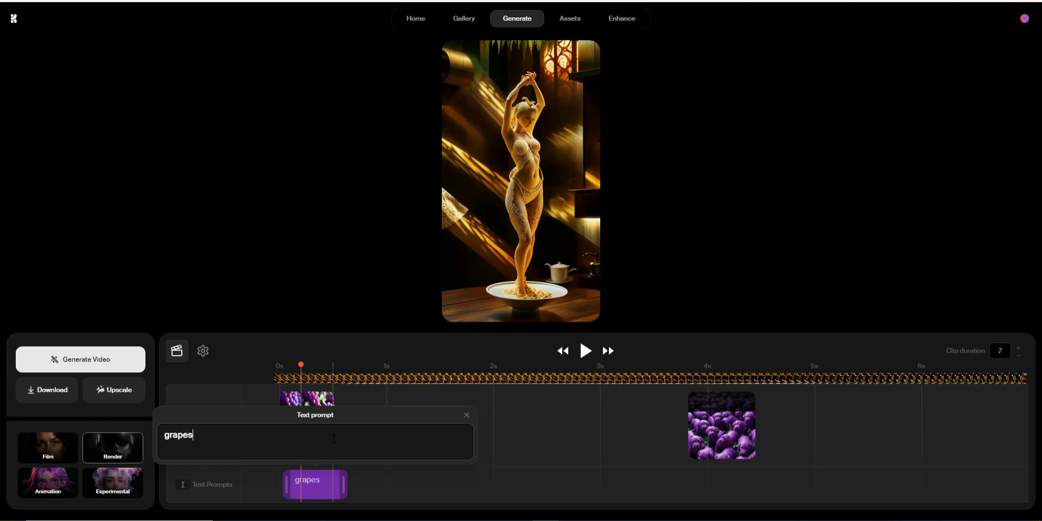
Add the text prompt "puppy" under the second keyframe at about 4 s.
click(707, 481)
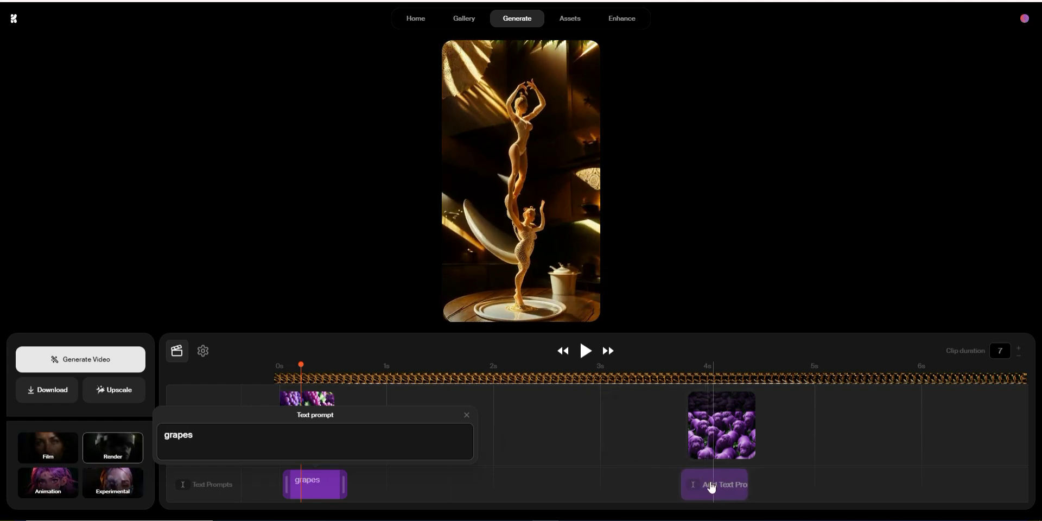
click(719, 490)
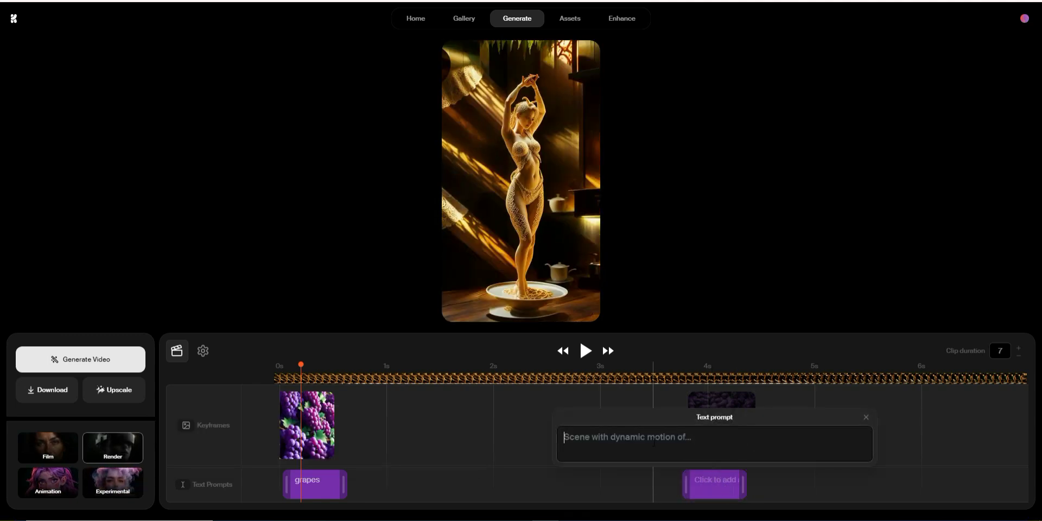
text(puppy)
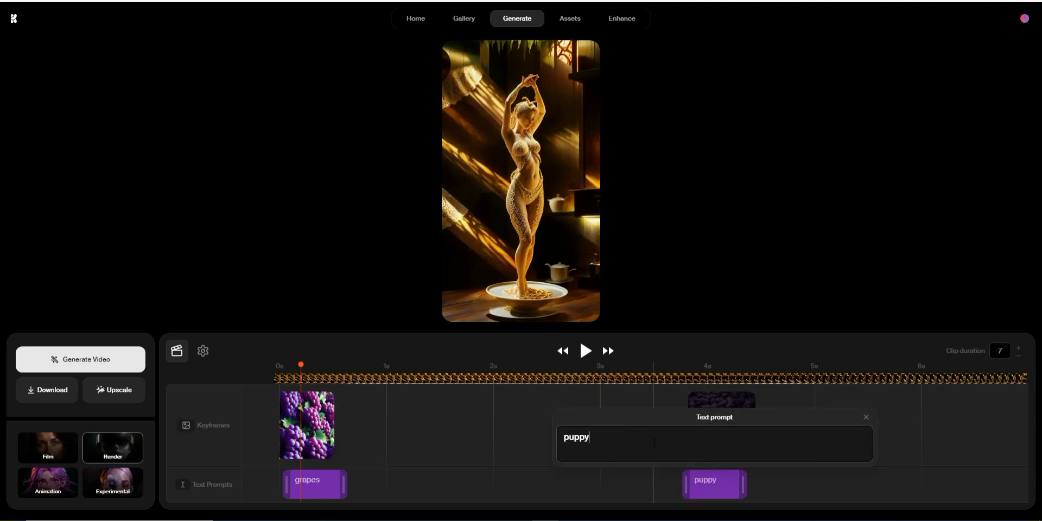
click(600, 481)
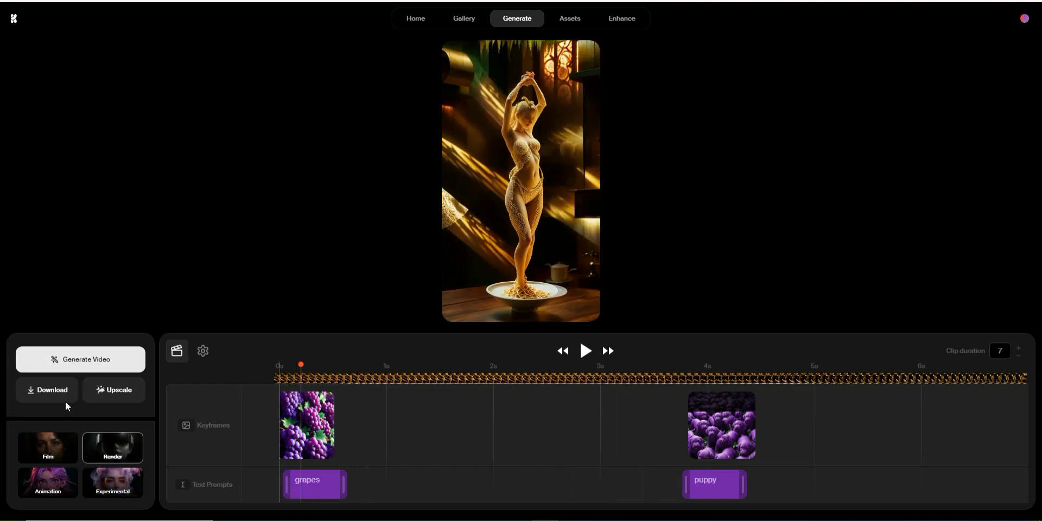
Generate the video morphing grapes into puppies and download it.
click(73, 362)
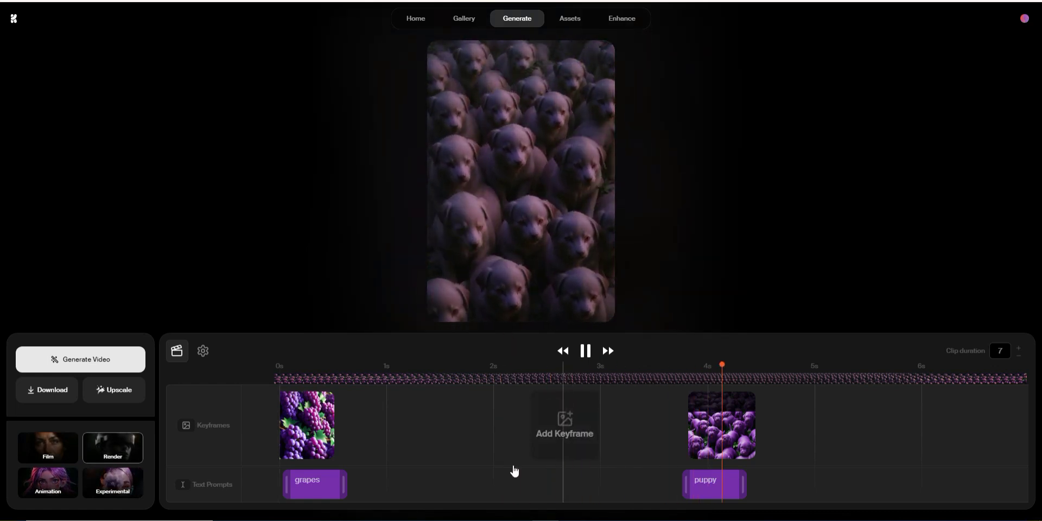
key(space)
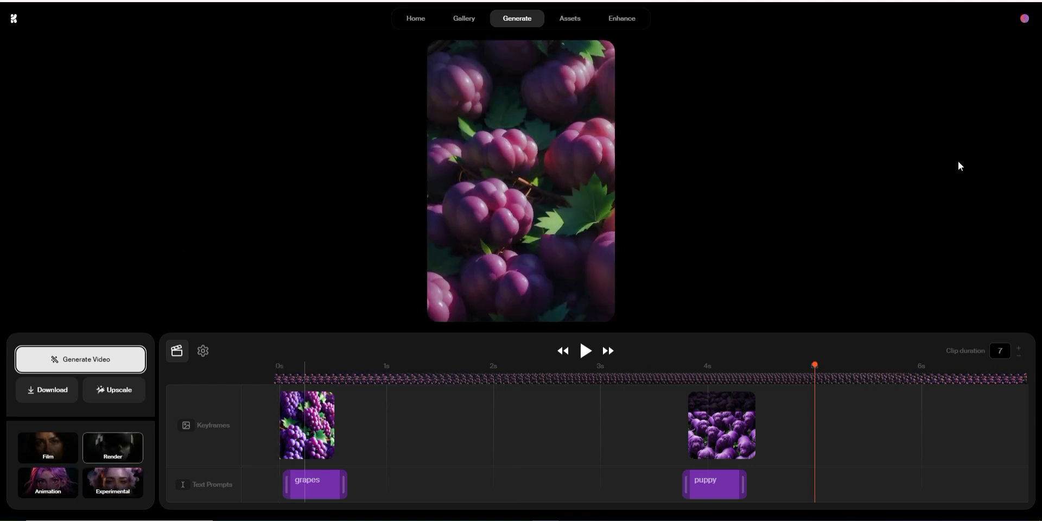
click(50, 395)
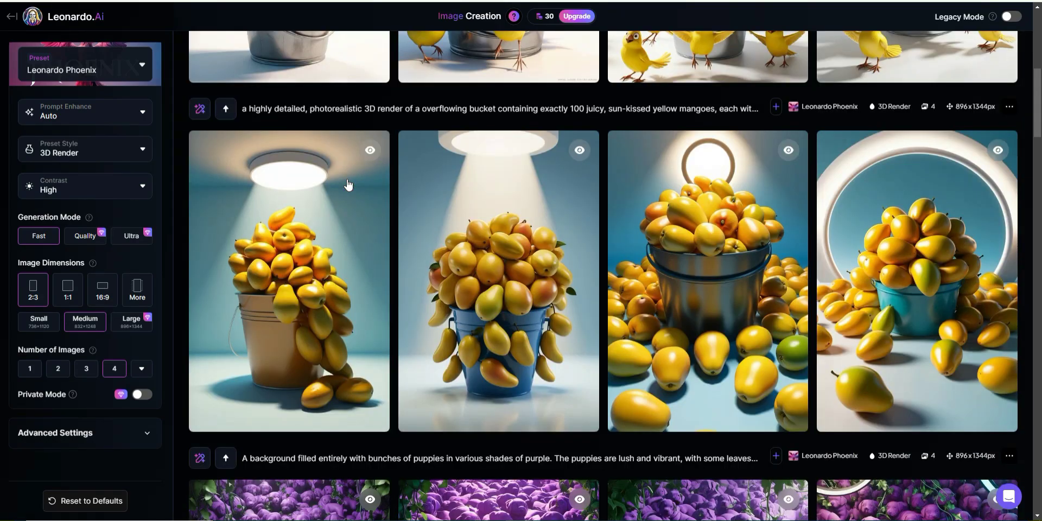
Switch to Leonardo.Ai and download the second image of the yellow mango bucket set.
scroll(347, 185, up, 3)
scroll(415, 291, down, 3)
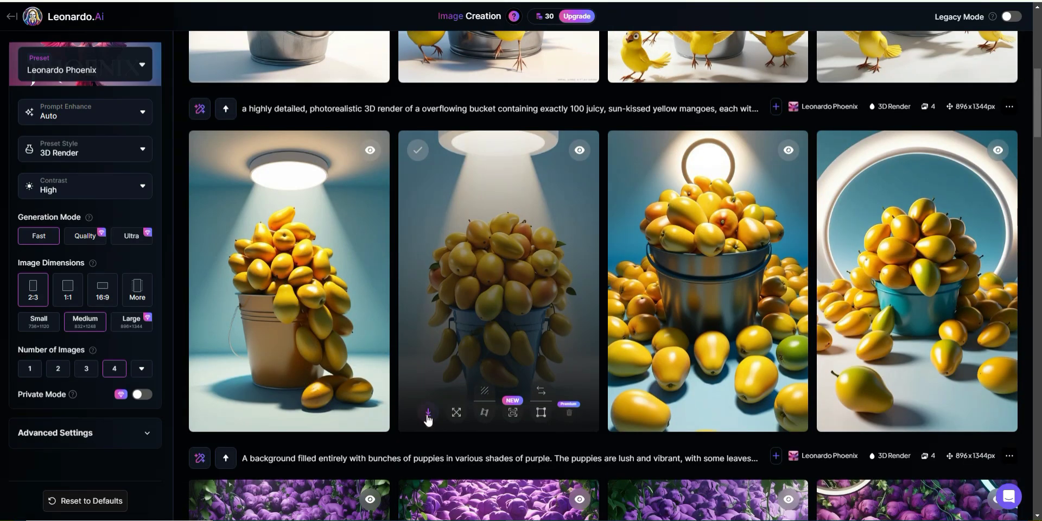
click(429, 415)
scroll(560, 318, up, 3)
scroll(558, 313, up, 3)
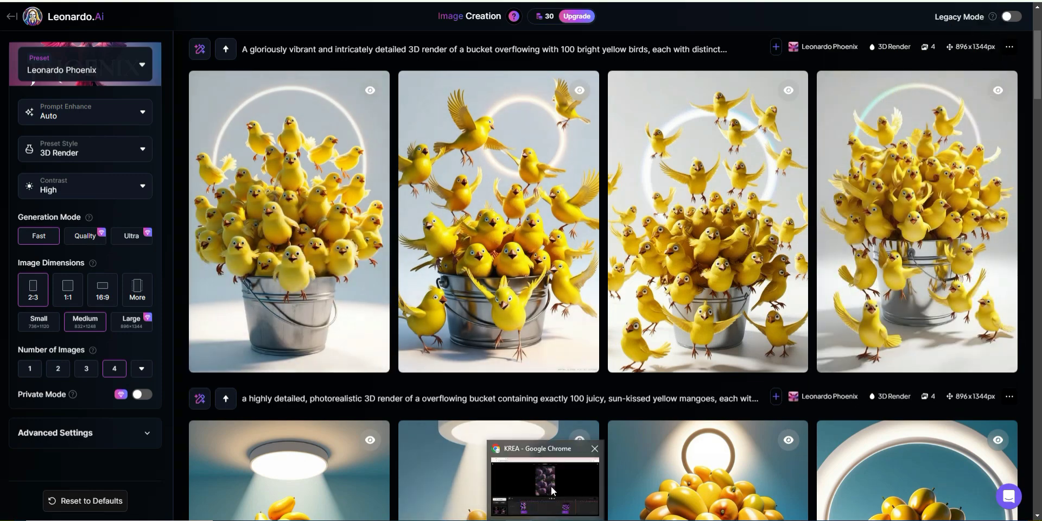
Switch back to Krea and delete both the grapes and puppies keyframes from the timeline.
click(552, 486)
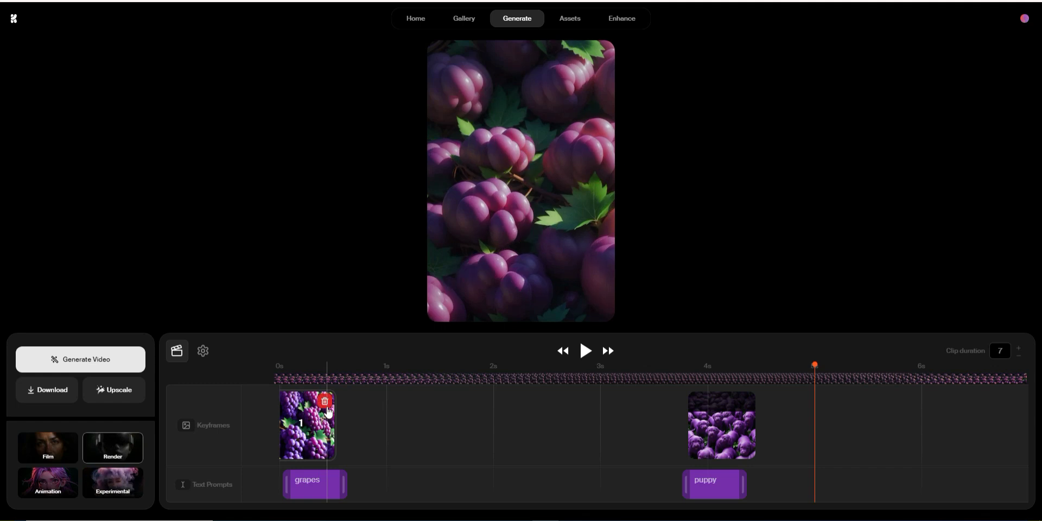
click(325, 401)
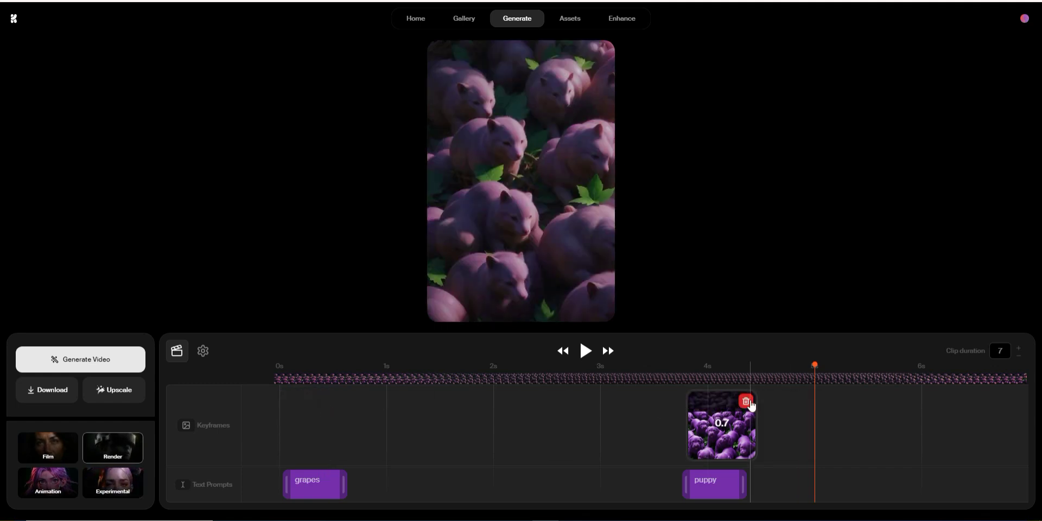
click(747, 402)
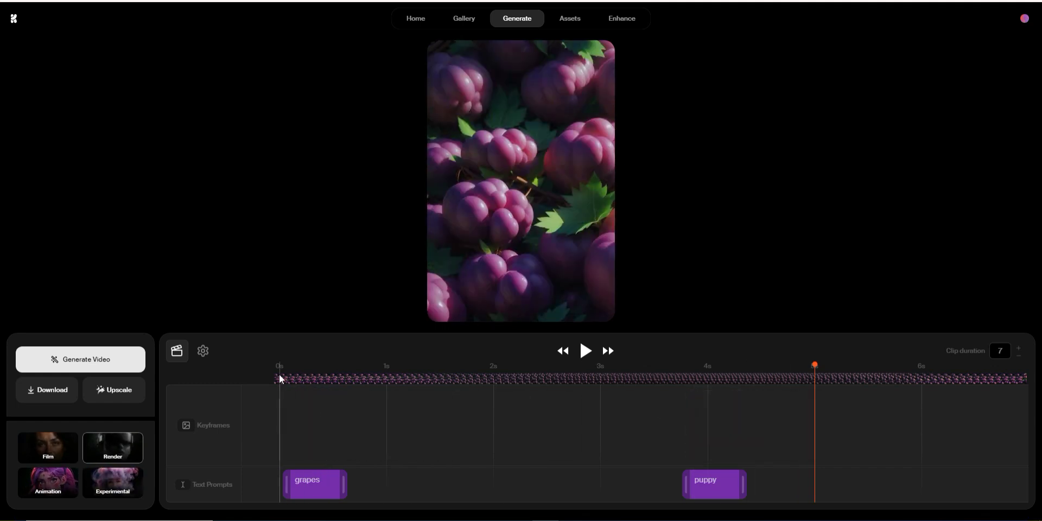
Add a keyframe at the timeline start using the downloaded image Leonardo_Phoenix_a_highly_detailed_photorealistic_3D_render_of_2.
click(294, 426)
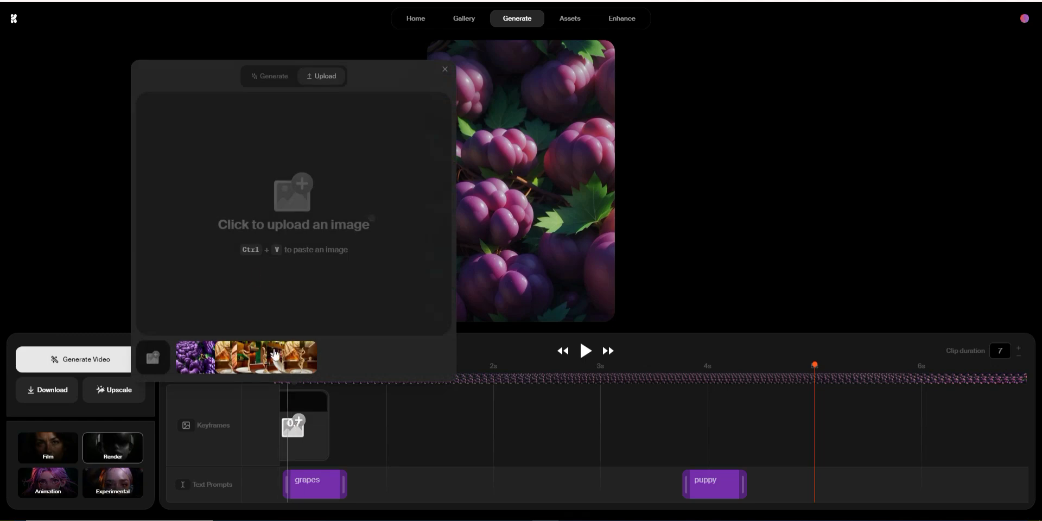
click(161, 353)
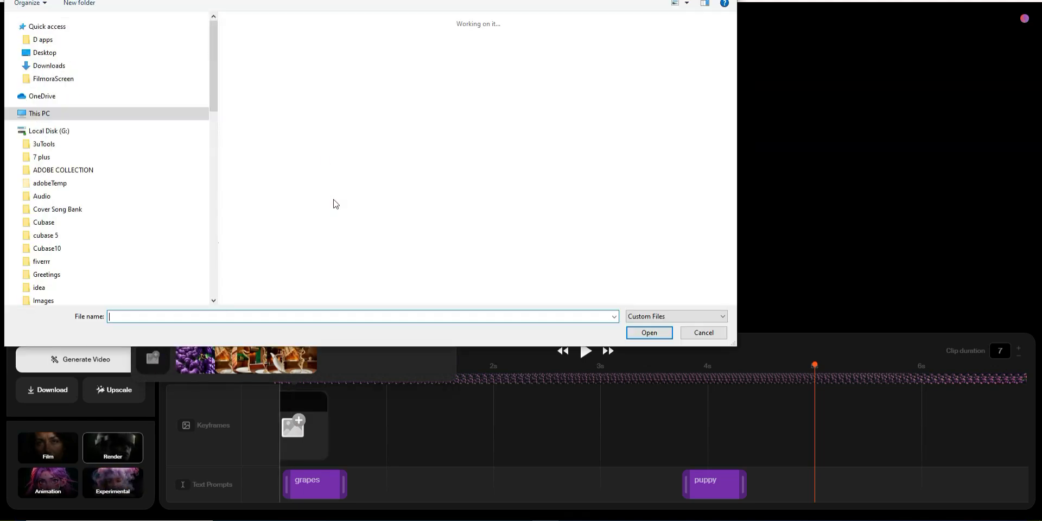
click(346, 94)
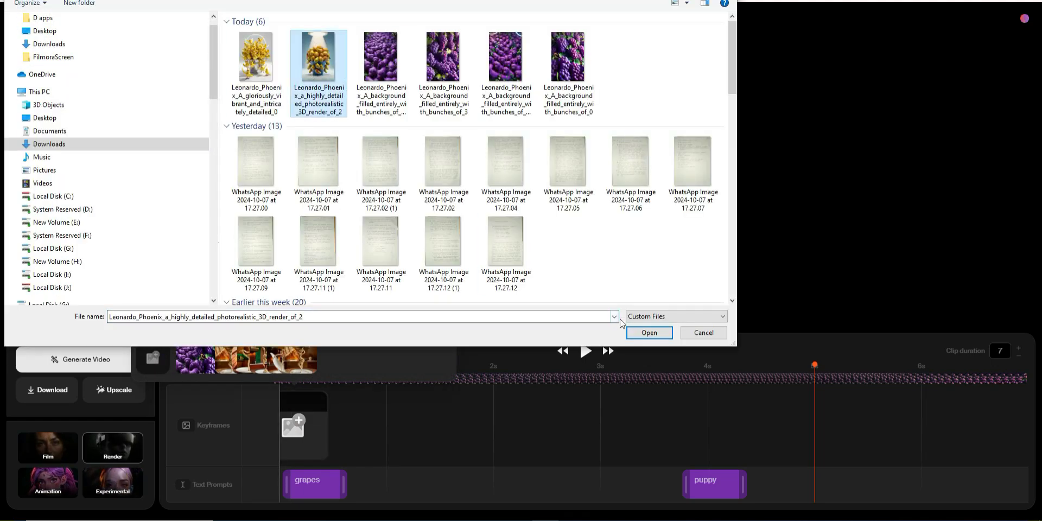
click(649, 332)
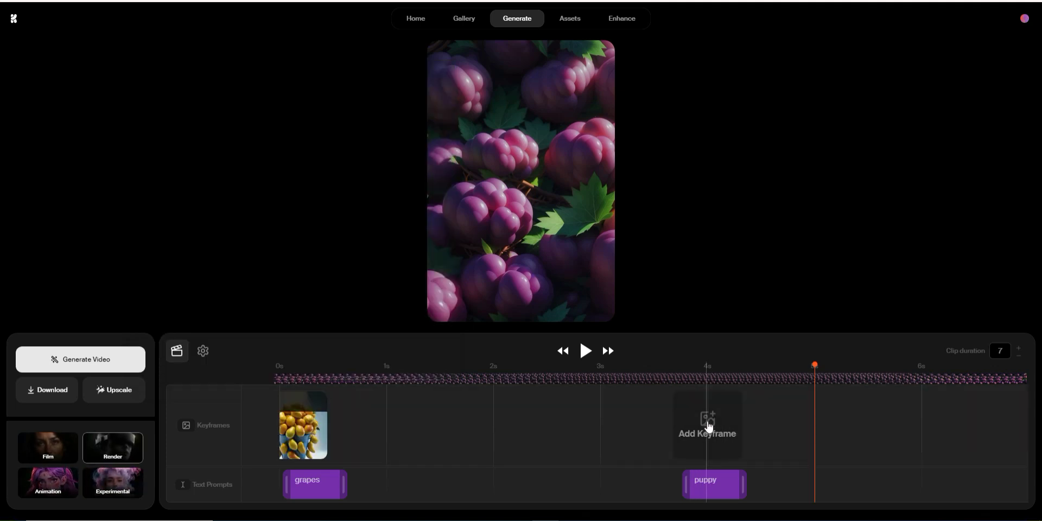
Add a second keyframe at about 4 s using the downloaded image Leonardo_Phoenix_A_gloriously_vibrant_and_intricately_detailed_0.
click(709, 428)
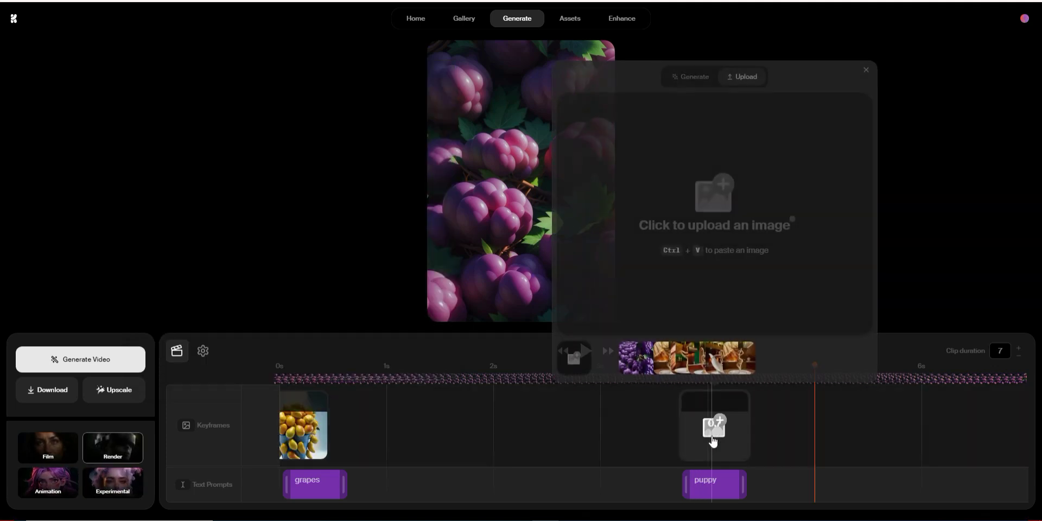
click(575, 357)
click(266, 74)
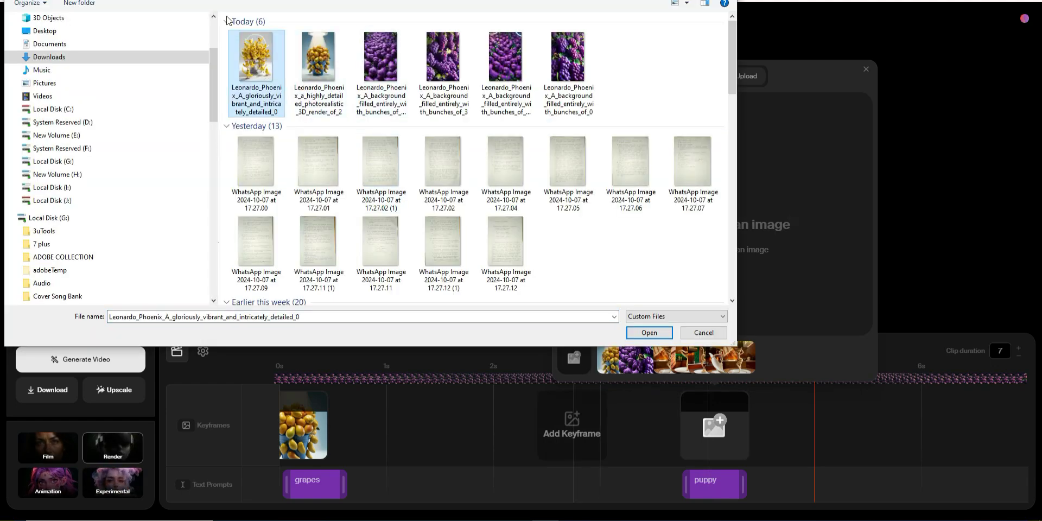
click(646, 333)
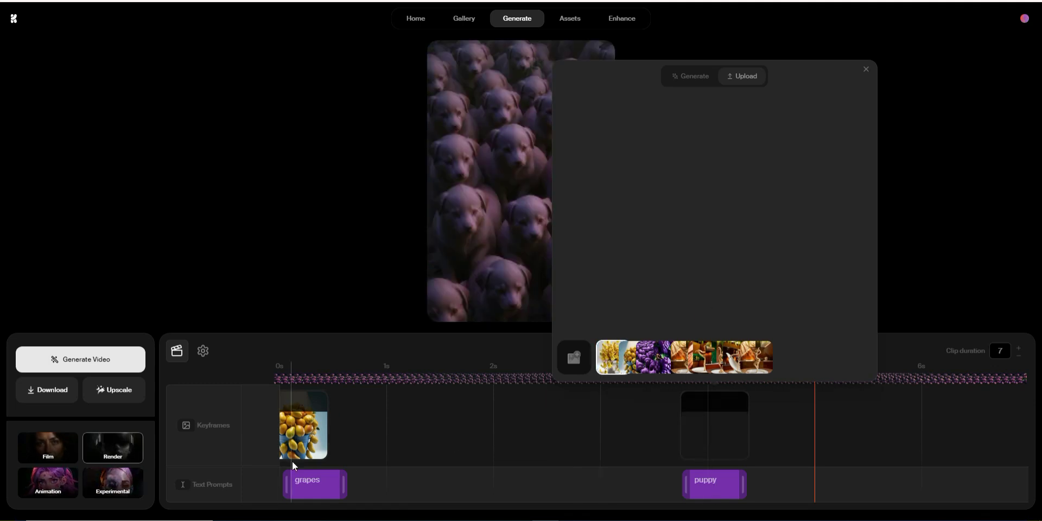
Replace the "grapes" text prompt under the first keyframe with a yellow mango prompt starting with "Yellow Man".
click(307, 488)
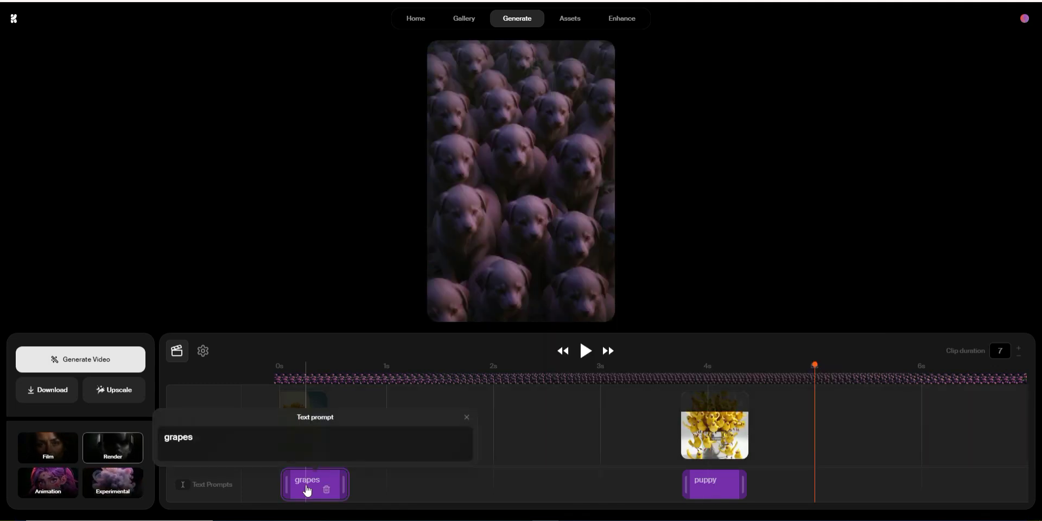
click(118, 446)
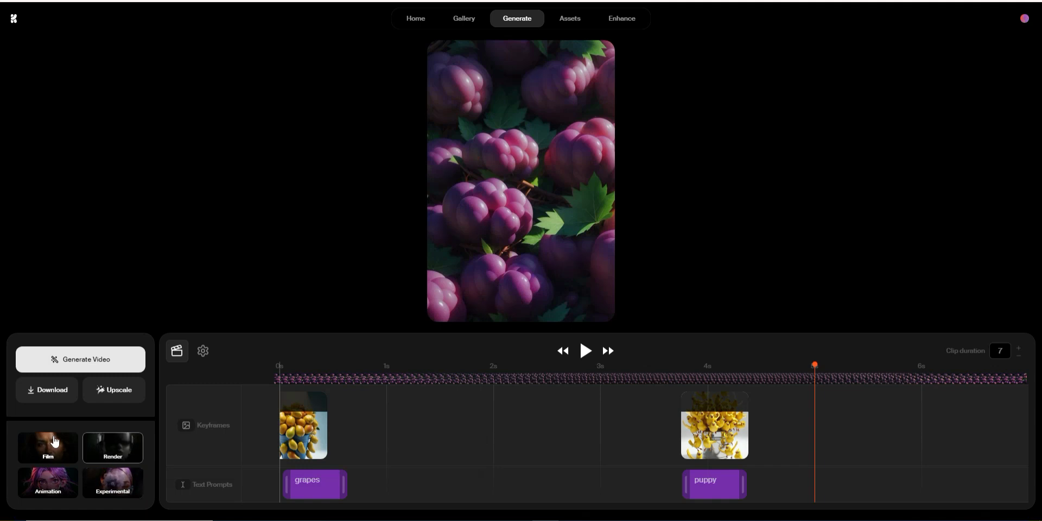
key(space)
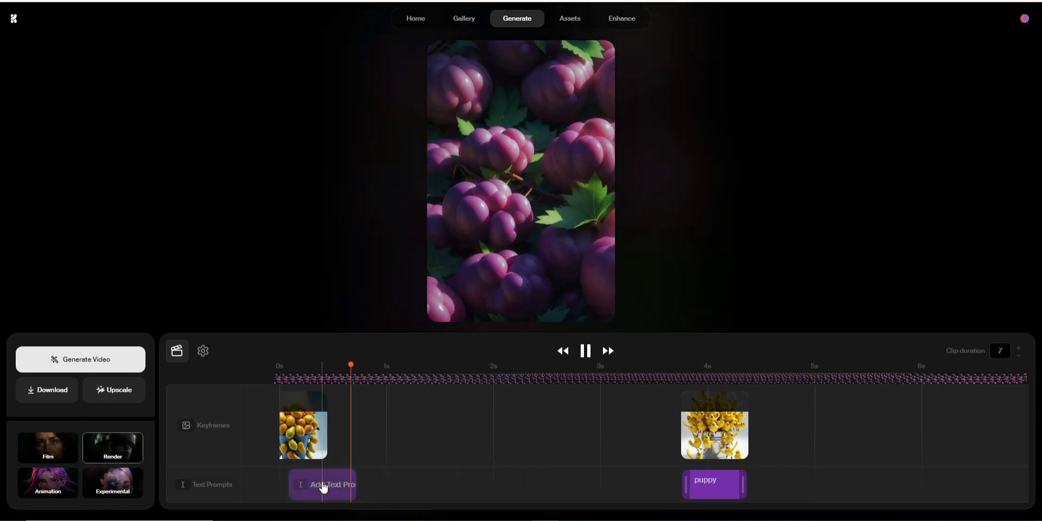
click(321, 487)
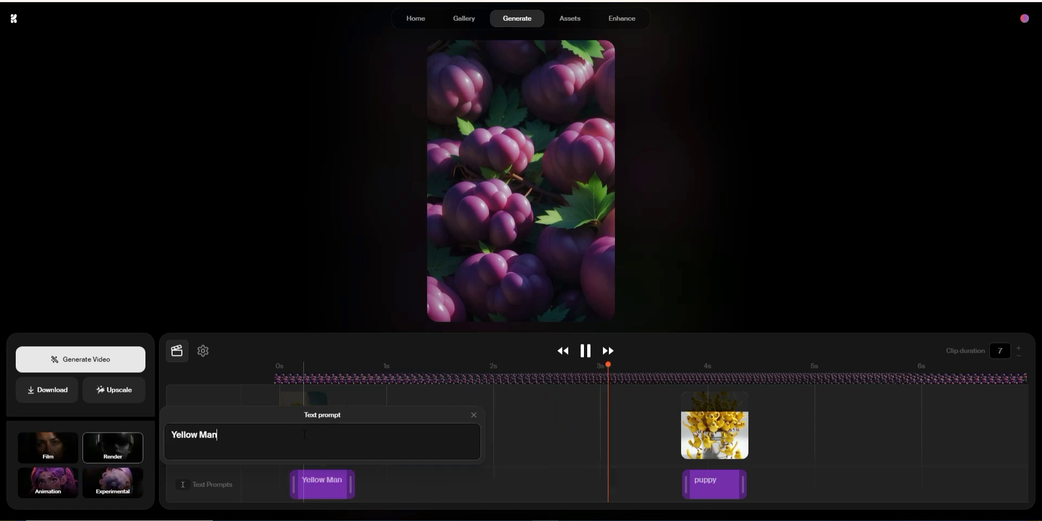
Change the "puppy" text prompt under the second keyframe to "Yellow birds".
click(713, 486)
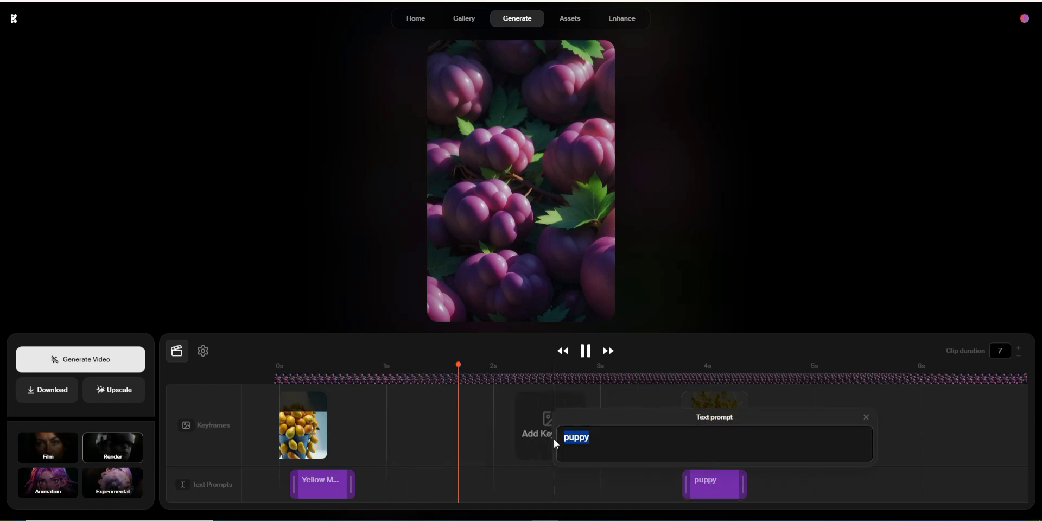
text(Yellow)
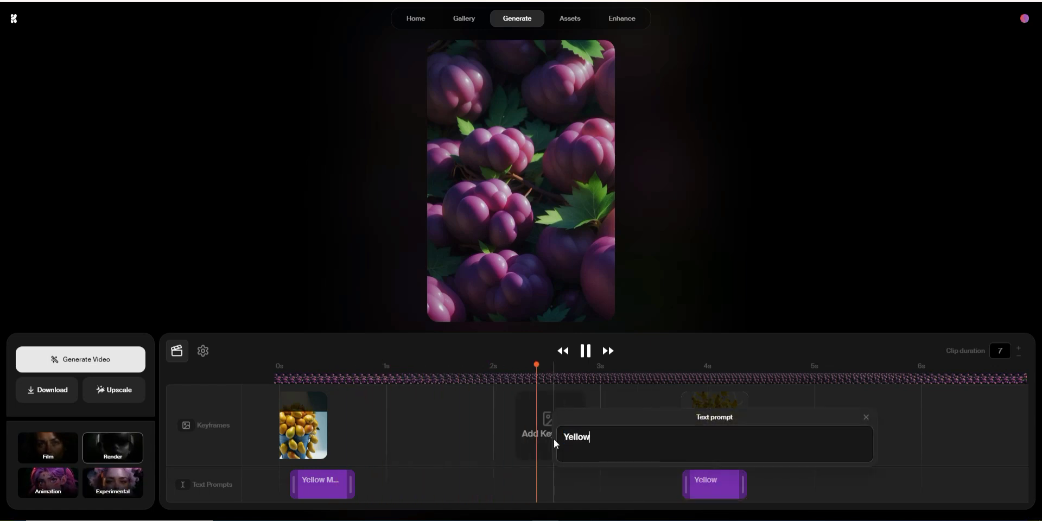
text( birds)
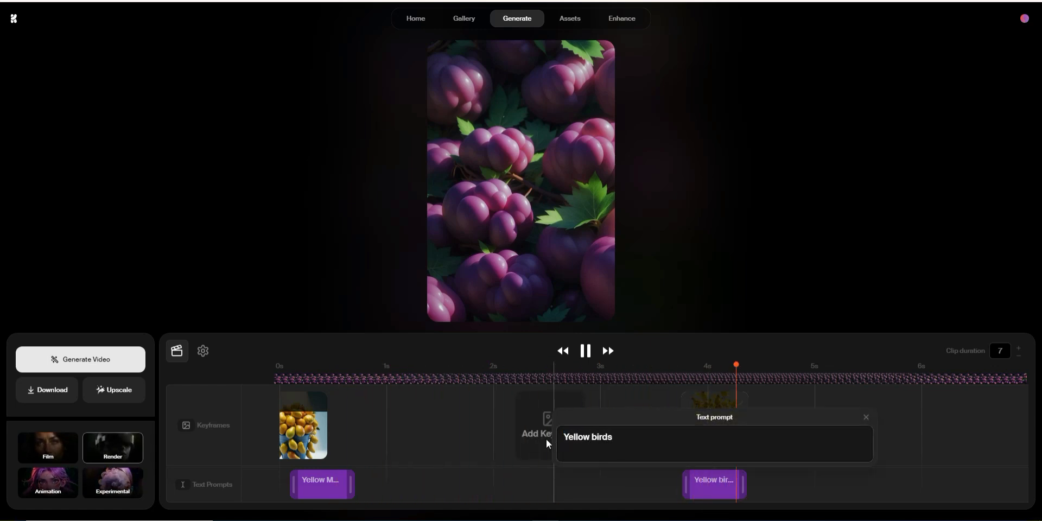
click(911, 471)
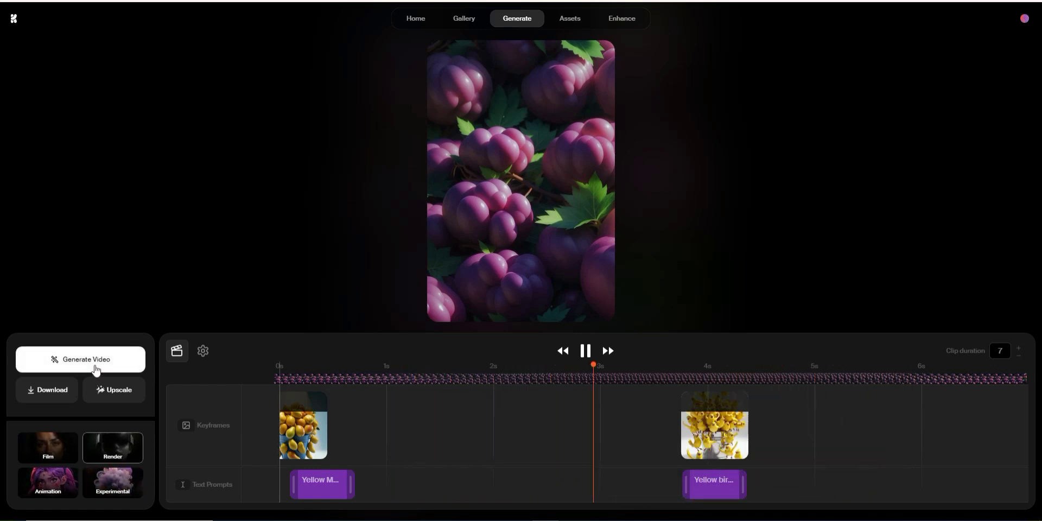
Generate the video morphing the yellow mangoes into yellow birds and download it.
click(63, 361)
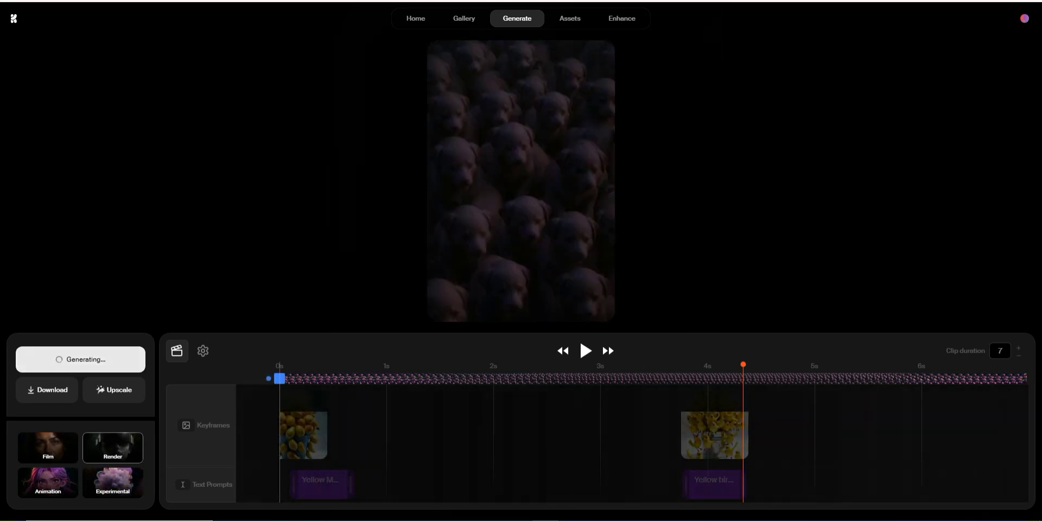
click(1024, 22)
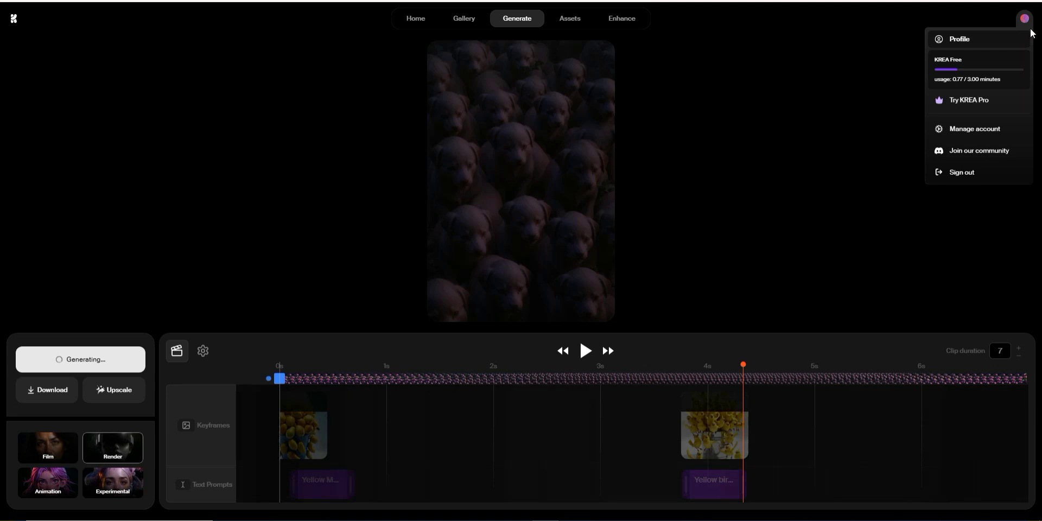
click(983, 51)
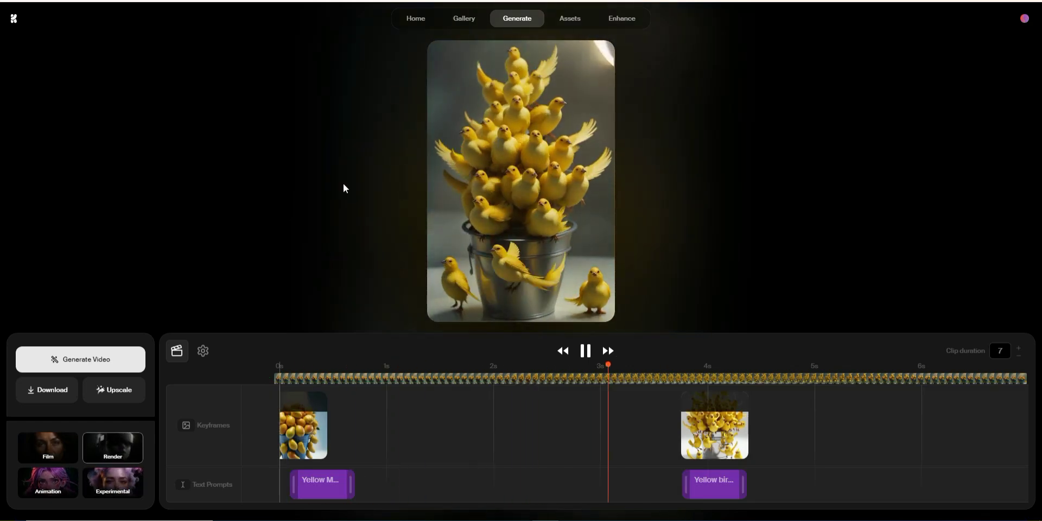
click(42, 394)
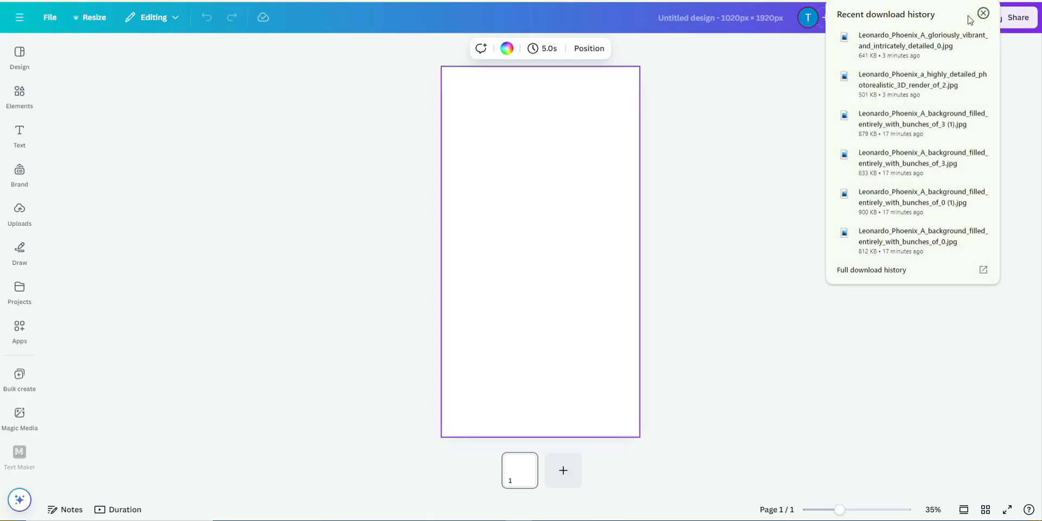
Switch to the blank Canva design and upload the grapes video, video (1), from the Downloads folder.
click(963, 41)
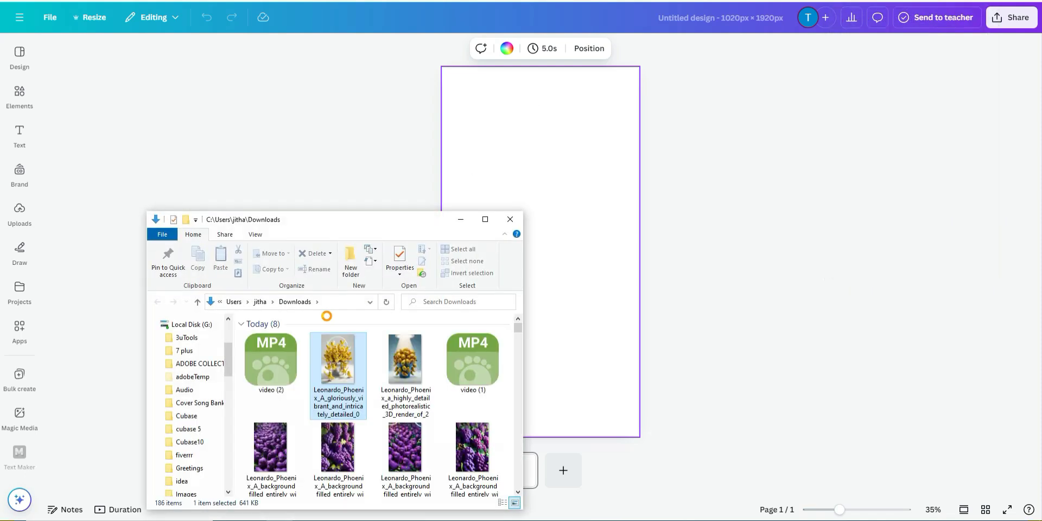
click(472, 362)
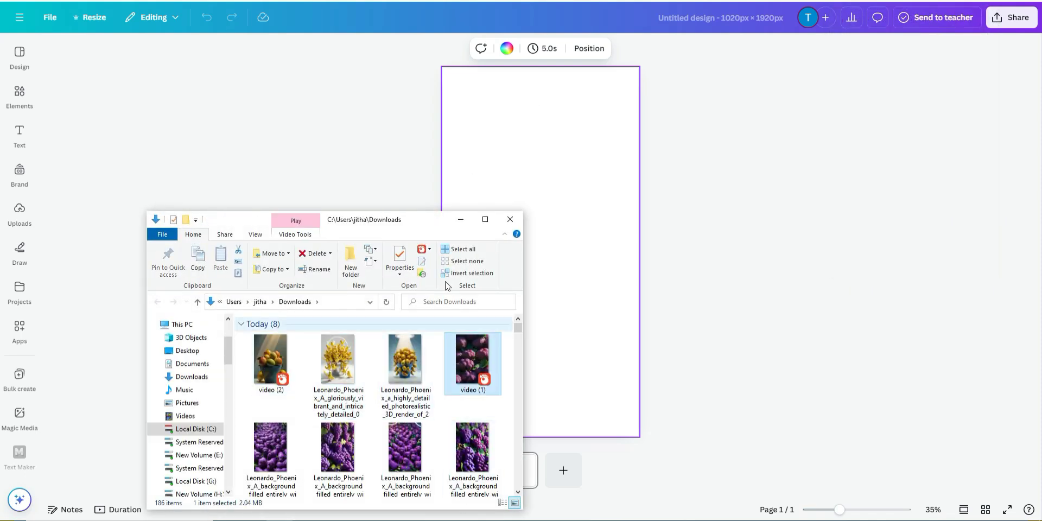
drag(422, 222, 798, 104)
drag(849, 233, 241, 222)
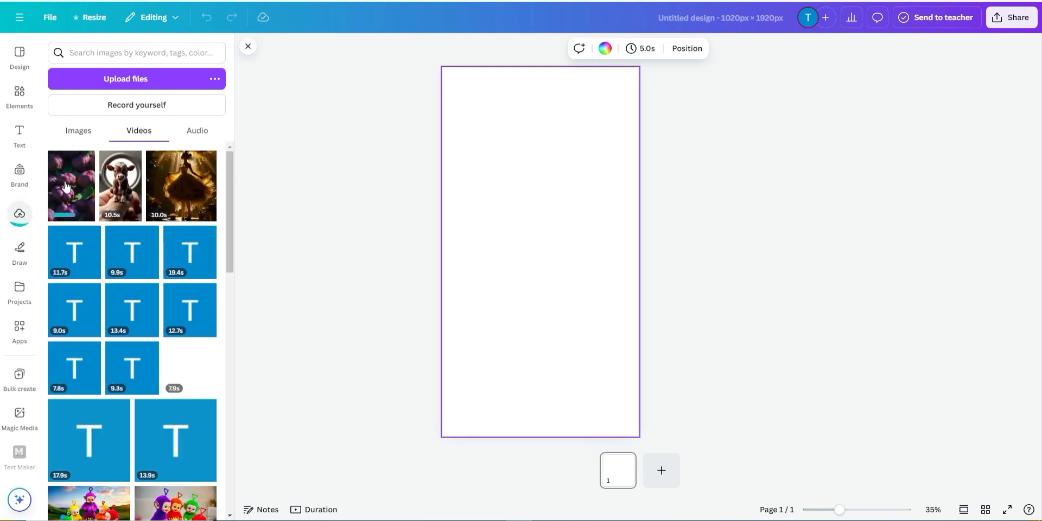
Place the uploaded grapes video on page 1 and enlarge it to fill the whole 1020 × 1920 px page.
drag(551, 241, 531, 171)
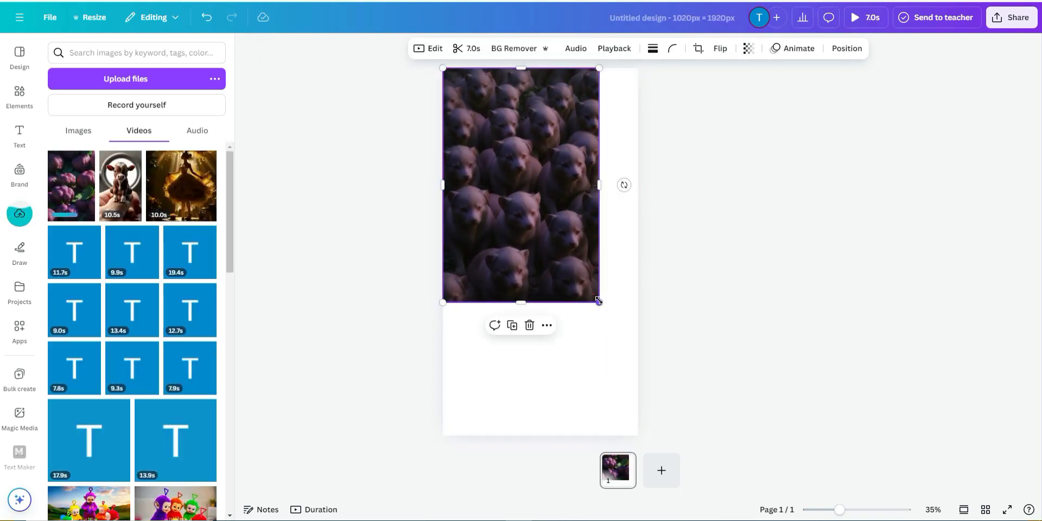
drag(599, 299, 630, 369)
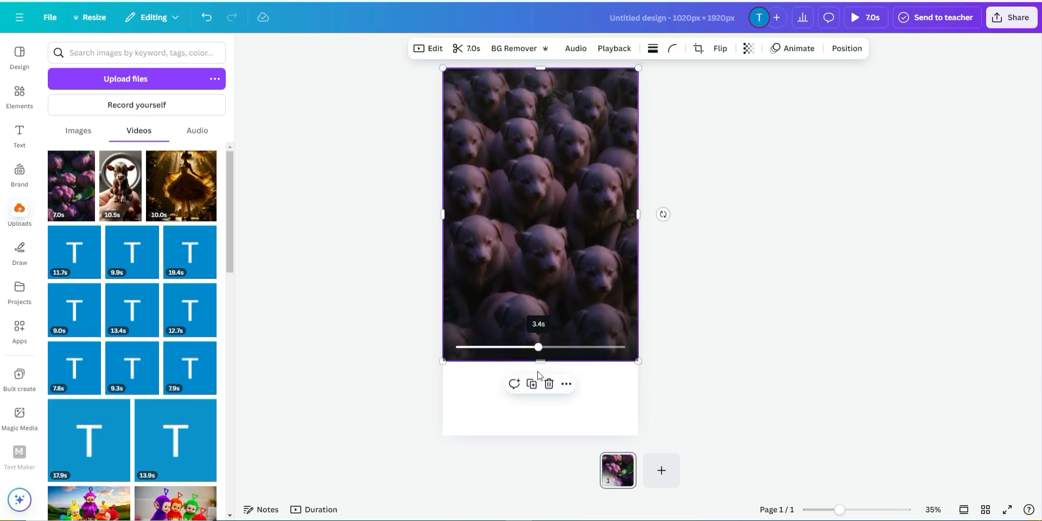
drag(542, 366, 522, 436)
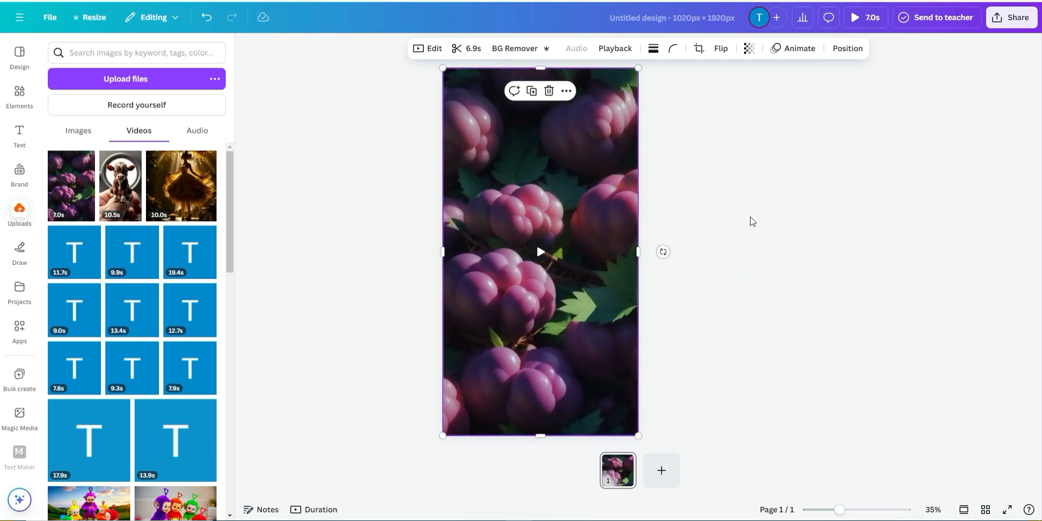
click(709, 207)
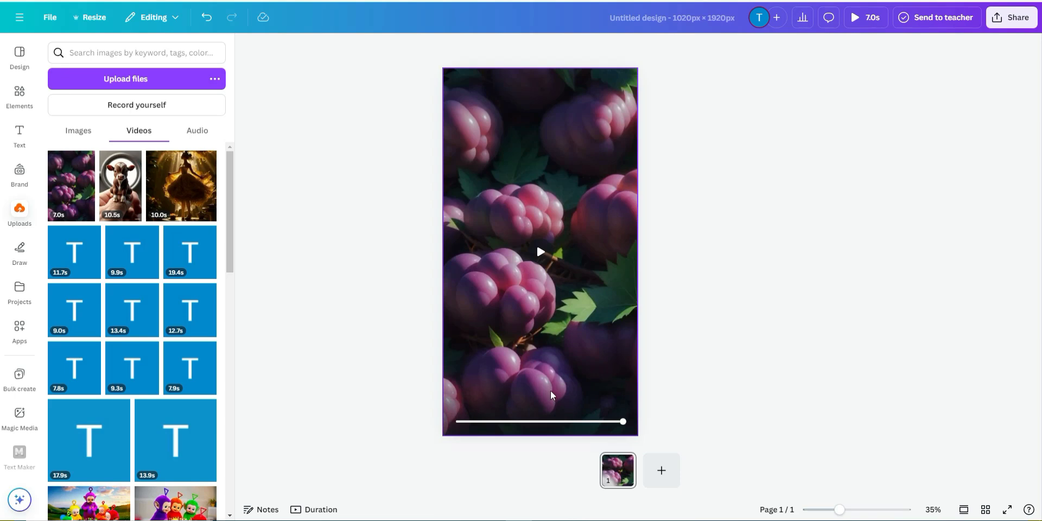
Rewind the grapes video to 0.0 s and play it on the page to review the morph.
drag(470, 431, 401, 425)
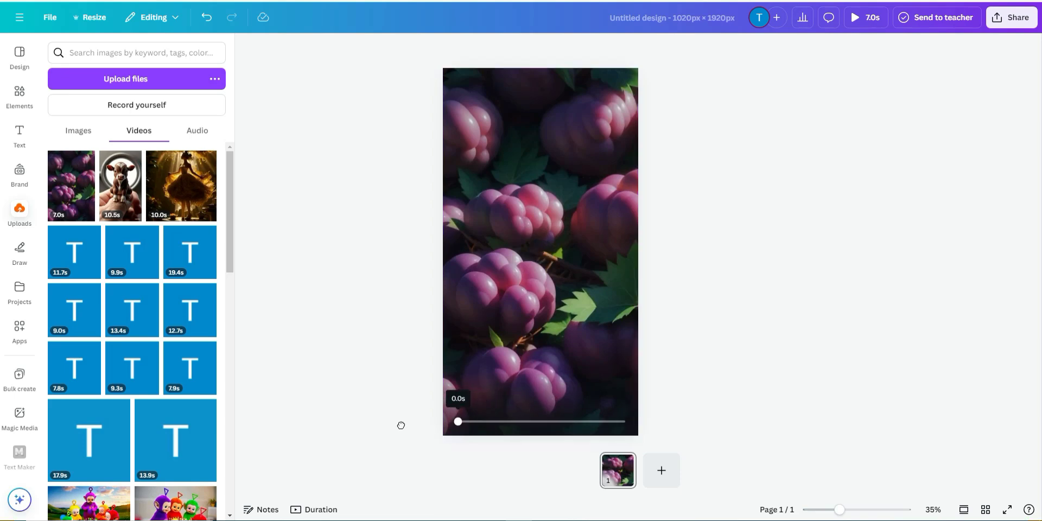
click(534, 290)
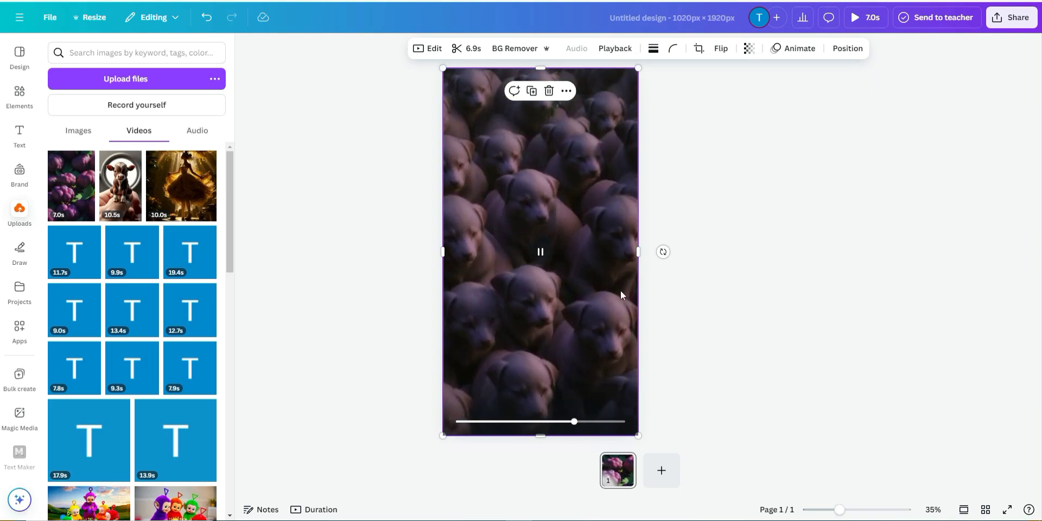
click(733, 184)
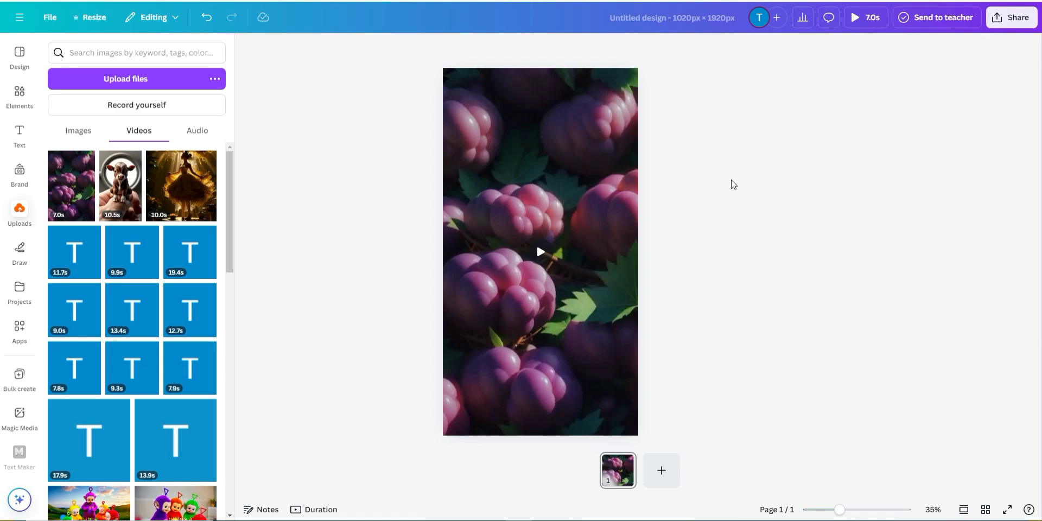
Add a blank second page, try the 10.5 s calf video on it and remove that video again.
click(663, 471)
click(120, 186)
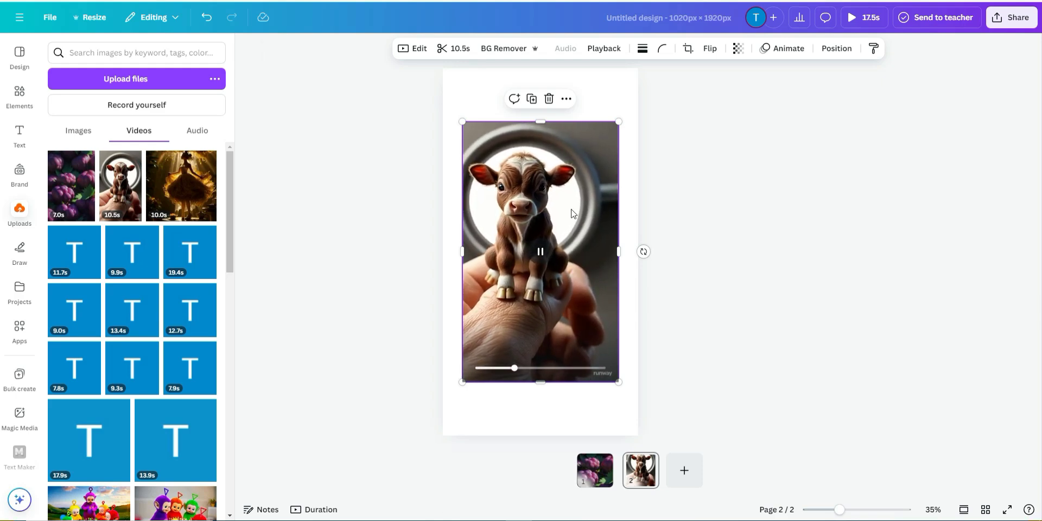
key(Delete)
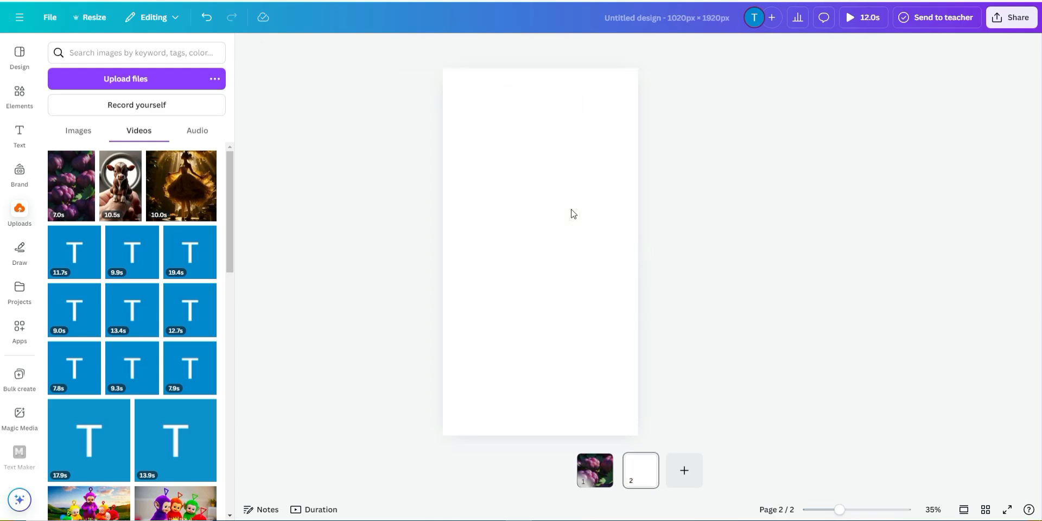
scroll(573, 213, up, 3)
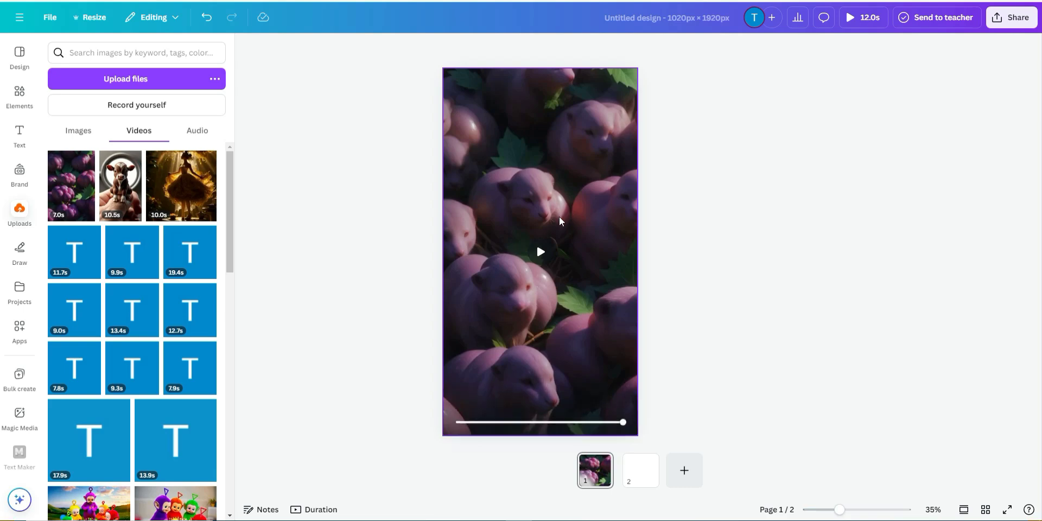